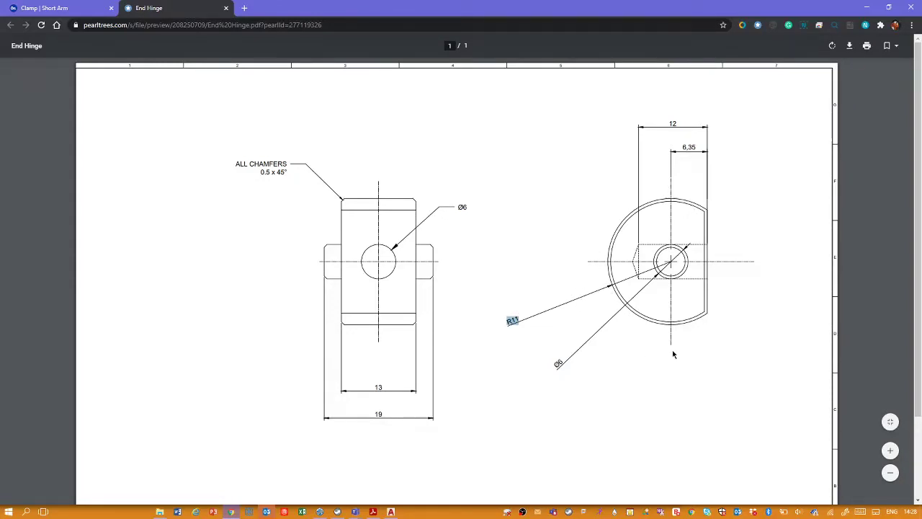
Step: Place the End Hinge reference PDF beside the AutoCAD drawing, with its circular side view and an empty drawing area in view
{"action": "left_click", "coordinate": [597, 376]}
{"action": "left_click", "coordinate": [888, 7]}
{"action": "left_click_drag", "start_coordinate": [548, 9], "coordinate": [918, 109]}
{"action": "scroll", "coordinate": [757, 365], "scroll_direction": "right", "scroll_amount": 5}
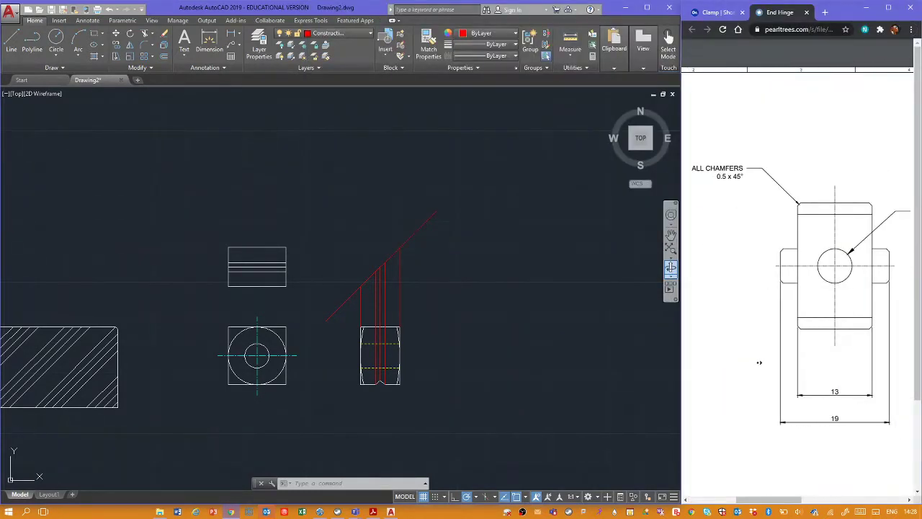
{"action": "scroll", "coordinate": [801, 356], "scroll_direction": "right", "scroll_amount": 3}
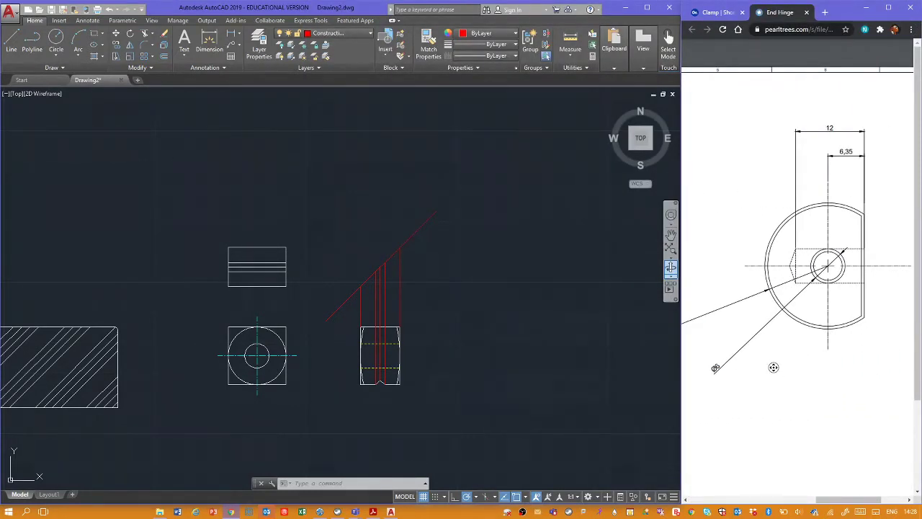
{"action": "scroll", "coordinate": [774, 367], "scroll_direction": "left", "scroll_amount": 10}
{"action": "middle_click_drag", "start_coordinate": [508, 324], "coordinate": [276, 329]}
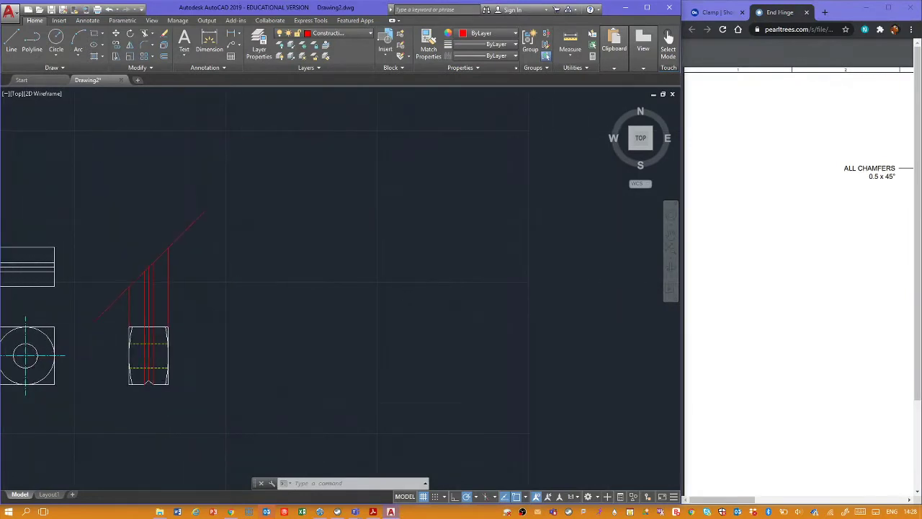
{"action": "middle_click", "coordinate": [788, 338]}
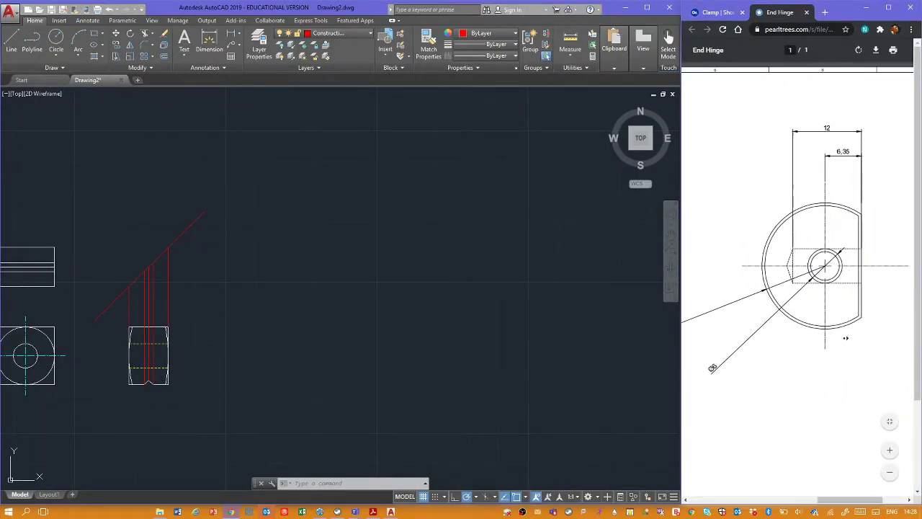
{"action": "left_click", "coordinate": [457, 334]}
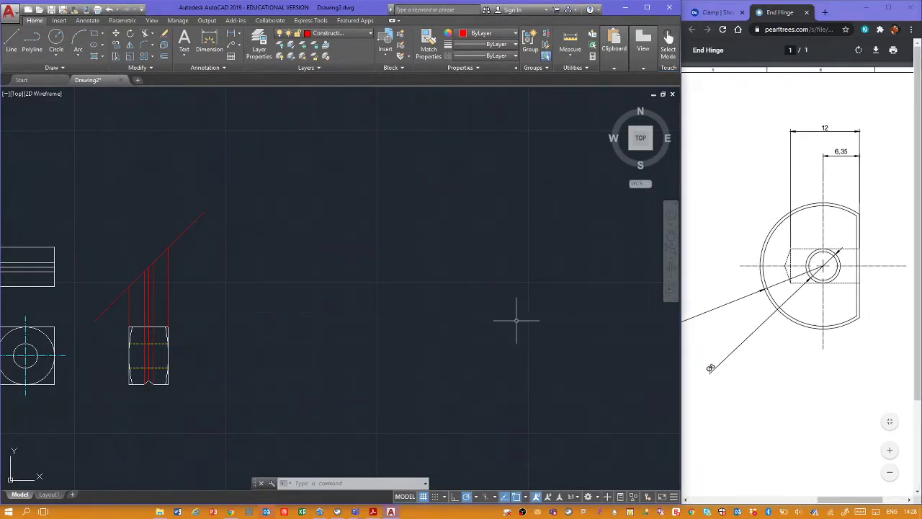
{"action": "type", "text": "c"}
{"action": "key", "text": "Return"}
{"action": "left_click", "coordinate": [422, 286]}
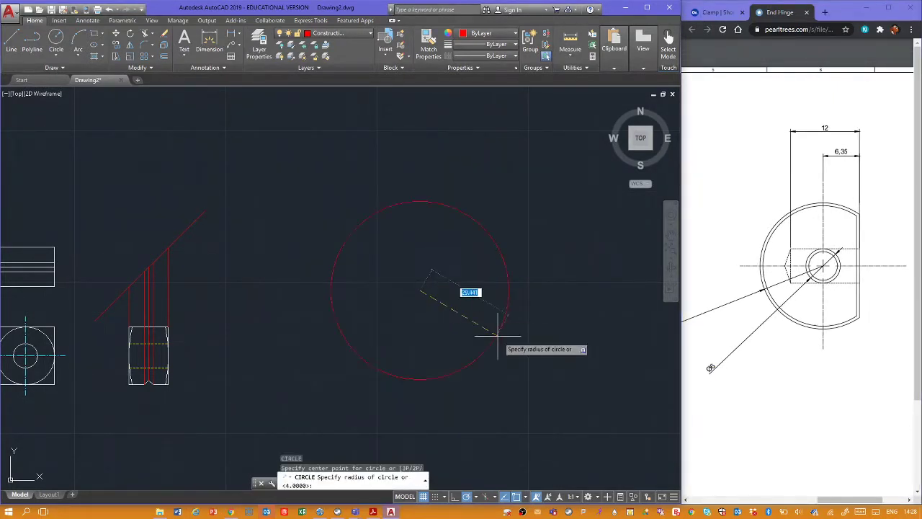
{"action": "key", "text": "Escape"}
Step: Make layer 0 current and draw a circle of radius 11 in the empty area beside the existing views
{"action": "left_click", "coordinate": [321, 34]}
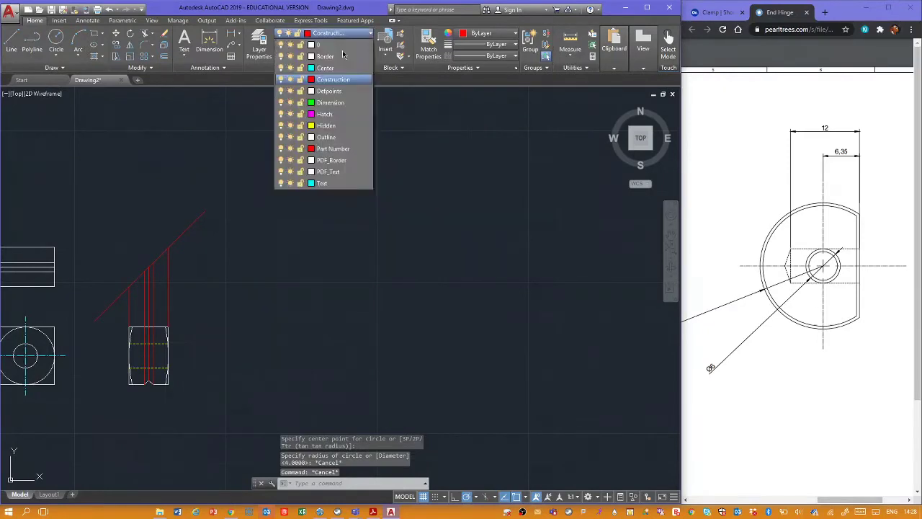
{"action": "left_click", "coordinate": [345, 46]}
{"action": "key", "text": "Escape"}
{"action": "key", "text": "Escape"}
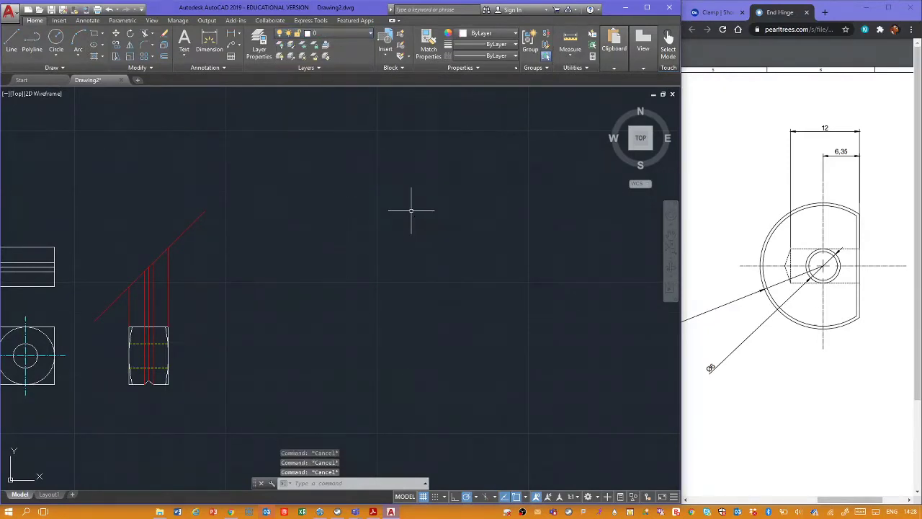
{"action": "type", "text": "c"}
{"action": "key", "text": "Return"}
{"action": "left_click", "coordinate": [436, 285]}
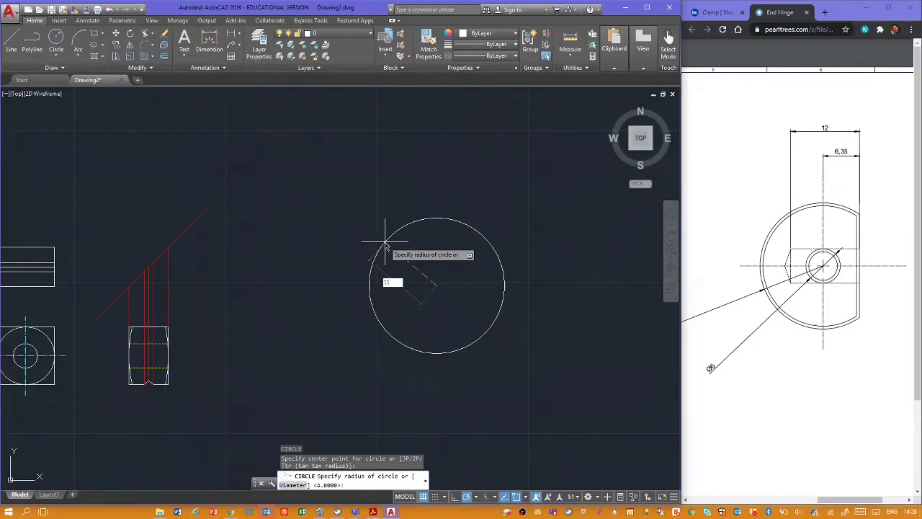
{"action": "type", "text": "11"}
{"action": "key", "text": "Return"}
{"action": "scroll", "coordinate": [440, 280], "scroll_direction": "up", "scroll_amount": 4}
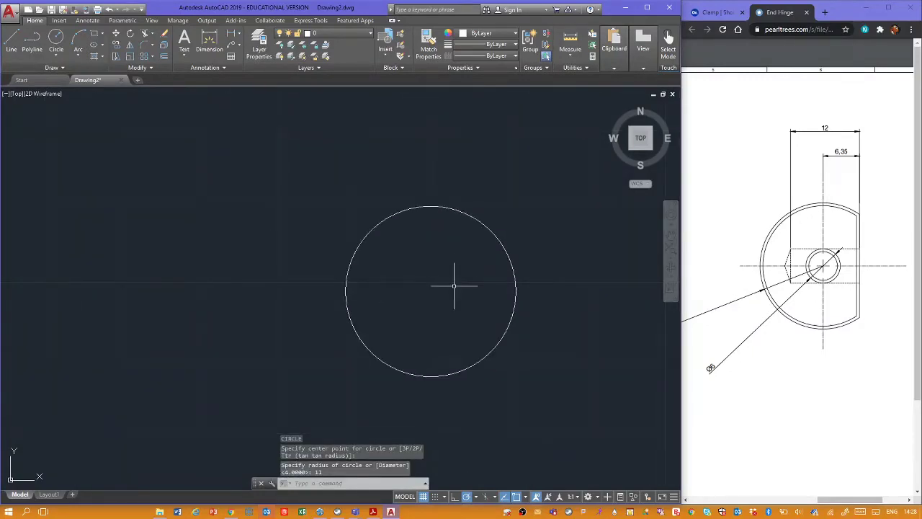
{"action": "middle_click_drag", "start_coordinate": [453, 286], "coordinate": [416, 281]}
{"action": "key", "text": "Escape"}
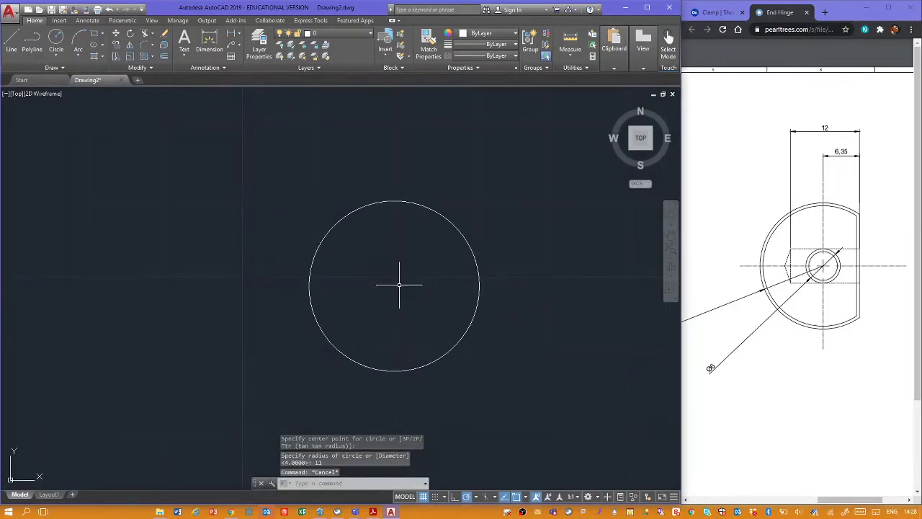
Step: Draw a vertical line about 21 long upward from the circle's centre
{"action": "type", "text": "l"}
{"action": "key", "text": "Return"}
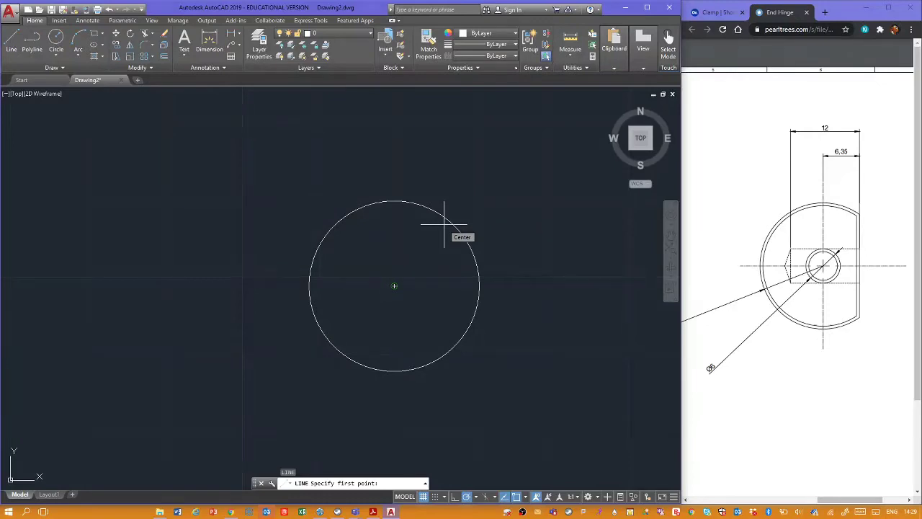
{"action": "left_click", "coordinate": [444, 224]}
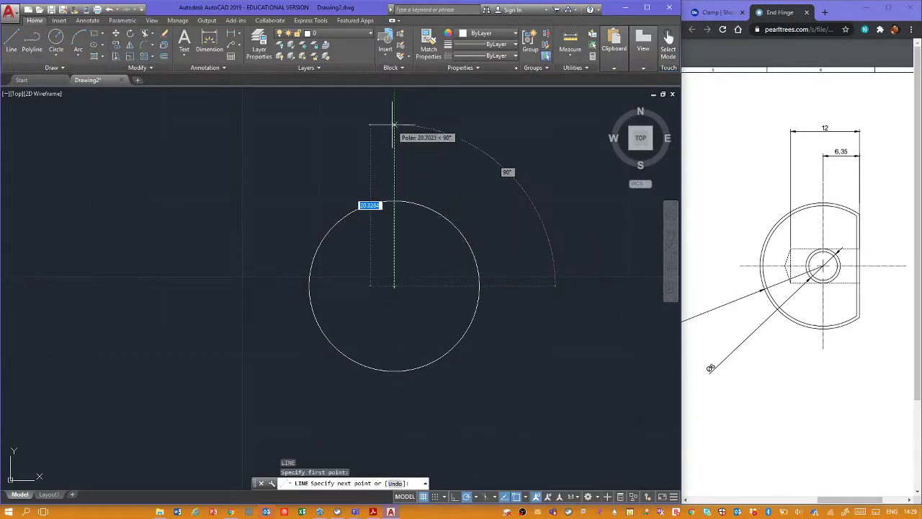
{"action": "key", "text": "Escape"}
{"action": "key", "text": "Escape"}
{"action": "key", "text": "Escape"}
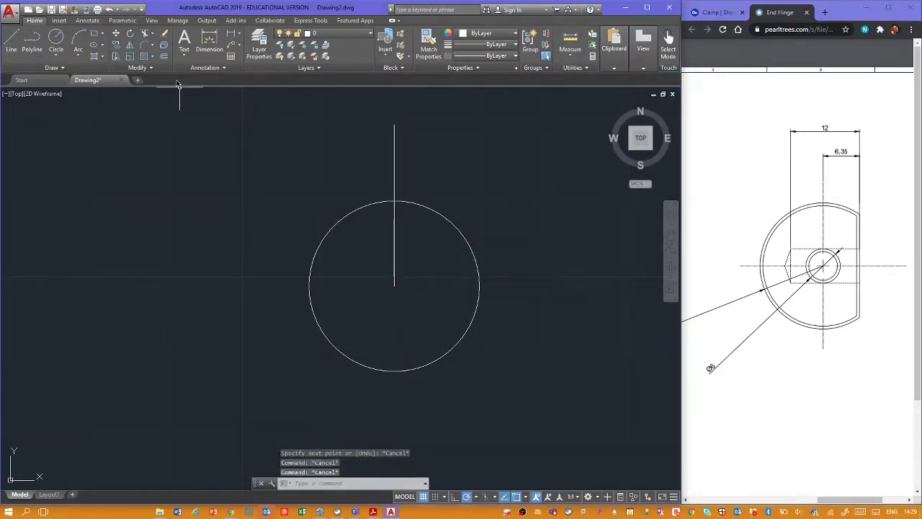
Step: Offset the vertical centre line by 6.35 to its right
{"action": "left_click", "coordinate": [167, 56]}
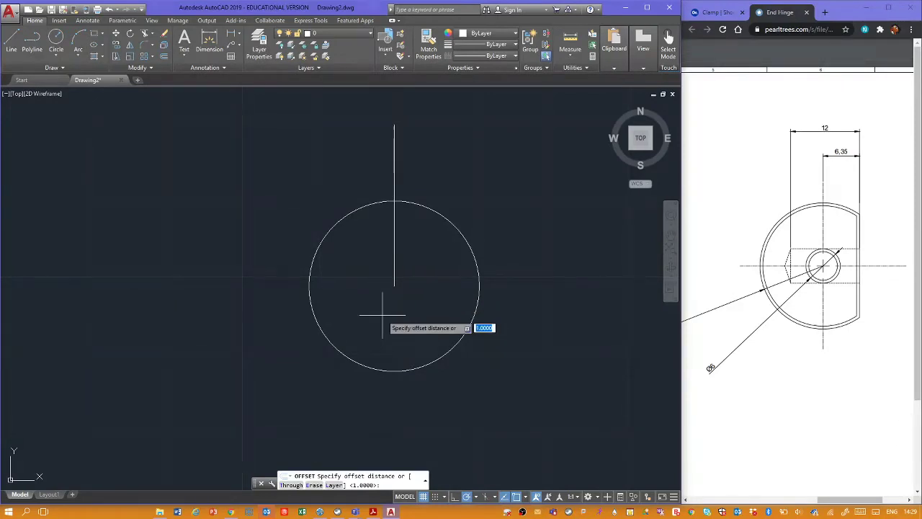
{"action": "type", "text": "6.35"}
{"action": "key", "text": "Return"}
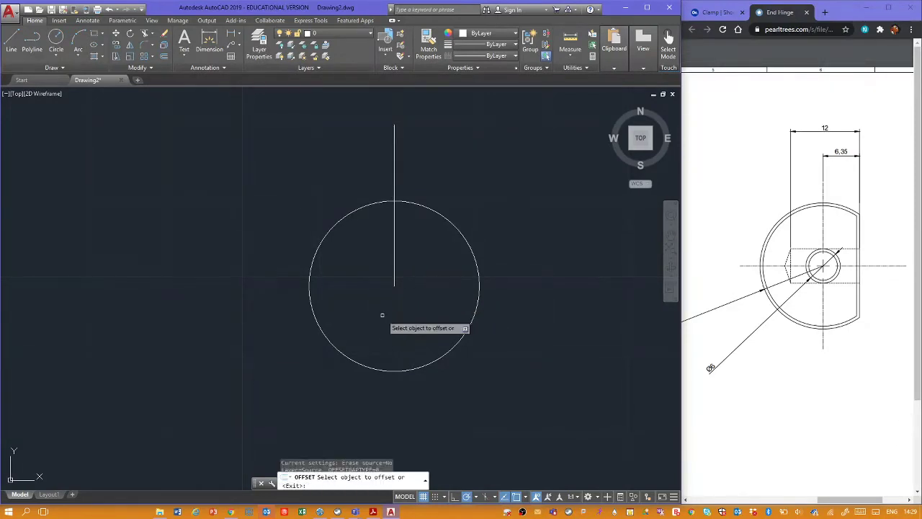
{"action": "left_click", "coordinate": [394, 228]}
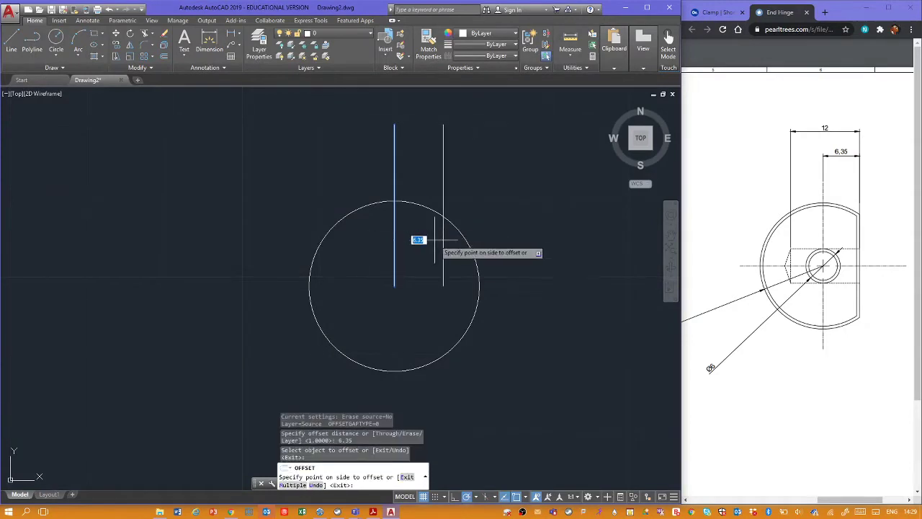
{"action": "left_click", "coordinate": [417, 245]}
{"action": "key", "text": "Escape"}
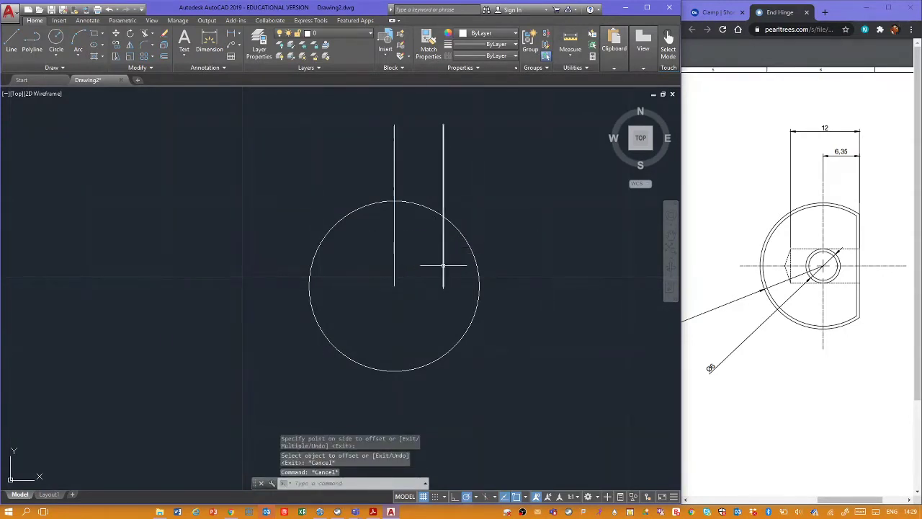
Step: Stretch the lower end of the offset line straight down past the bottom of the circle
{"action": "left_click", "coordinate": [443, 265]}
{"action": "left_click", "coordinate": [443, 286]}
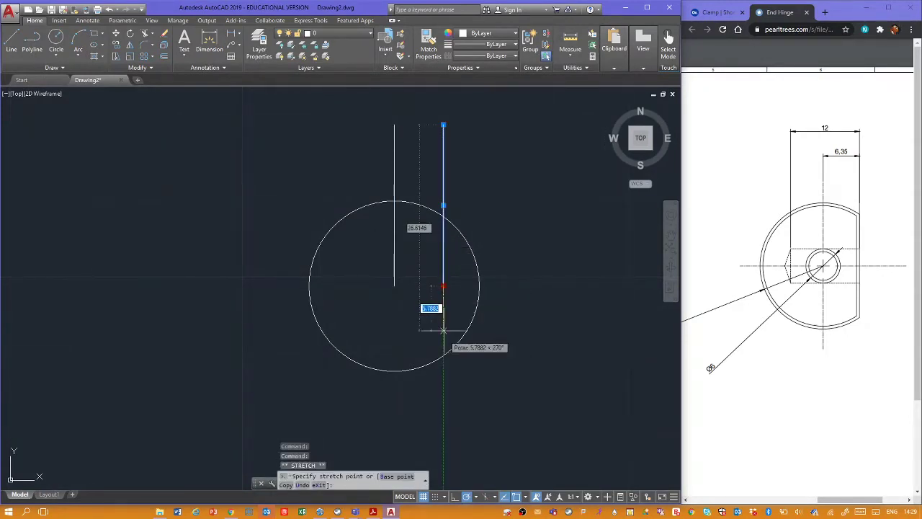
{"action": "left_click", "coordinate": [443, 401]}
{"action": "key", "text": "Escape"}
{"action": "key", "text": "Escape"}
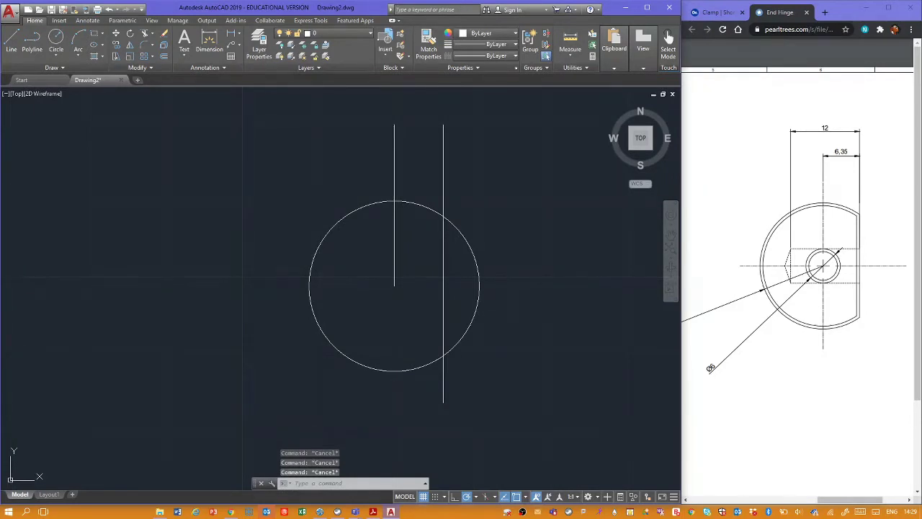
Step: Trim away the arc to the right of the offset line and the line's ends outside the circle
{"action": "type", "text": "tr"}
{"action": "key", "text": "Return"}
{"action": "left_click", "coordinate": [476, 281]}
{"action": "left_click", "coordinate": [452, 258]}
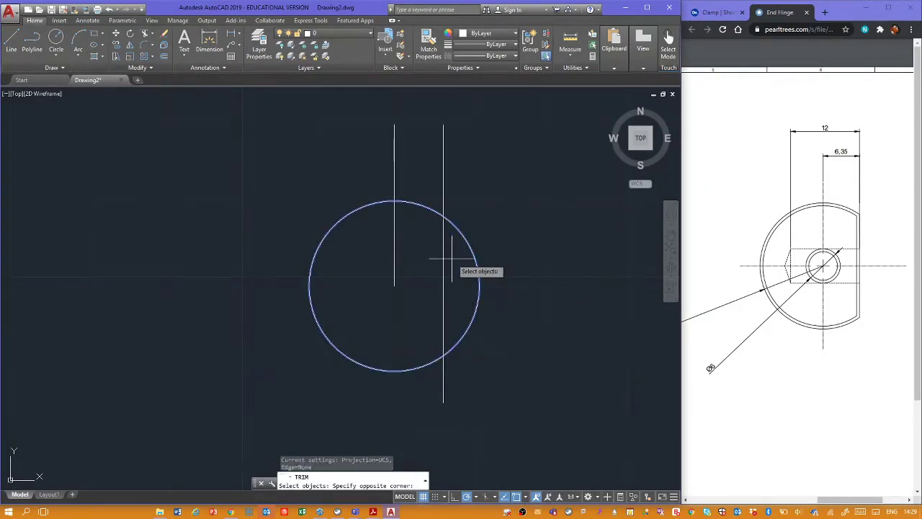
{"action": "left_click", "coordinate": [428, 267]}
{"action": "key", "text": "Return"}
{"action": "left_click", "coordinate": [470, 249]}
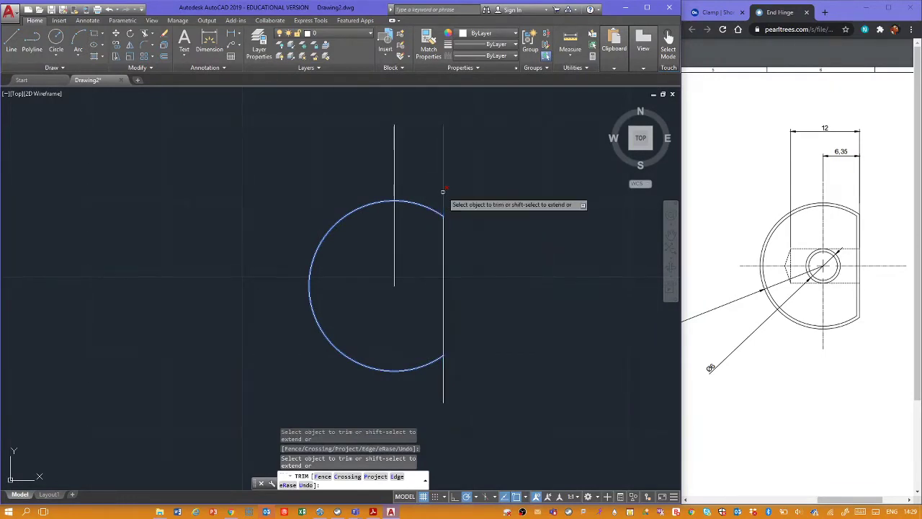
{"action": "left_click", "coordinate": [442, 190]}
{"action": "left_click", "coordinate": [443, 378]}
{"action": "key", "text": "Escape"}
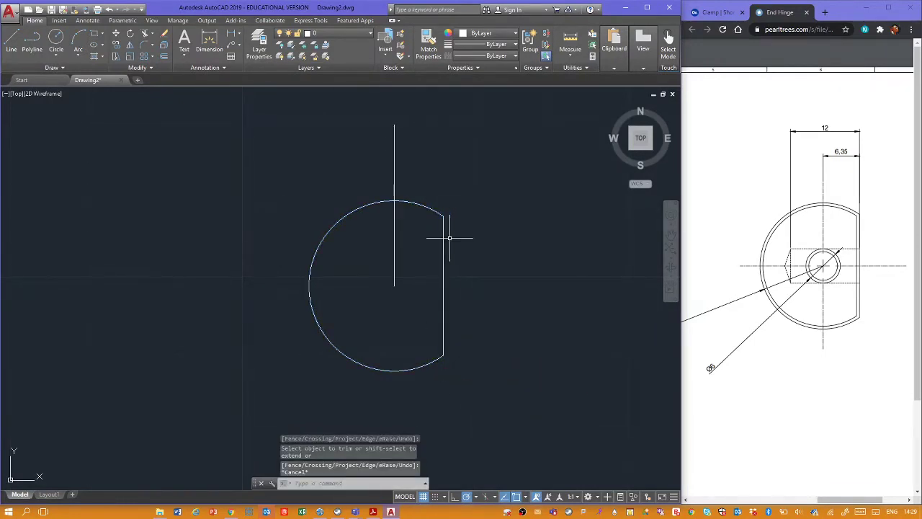
Step: Delete the vertical line that starts at the circle's centre
{"action": "left_click", "coordinate": [422, 159]}
{"action": "left_click", "coordinate": [356, 175]}
{"action": "key", "text": "Delete"}
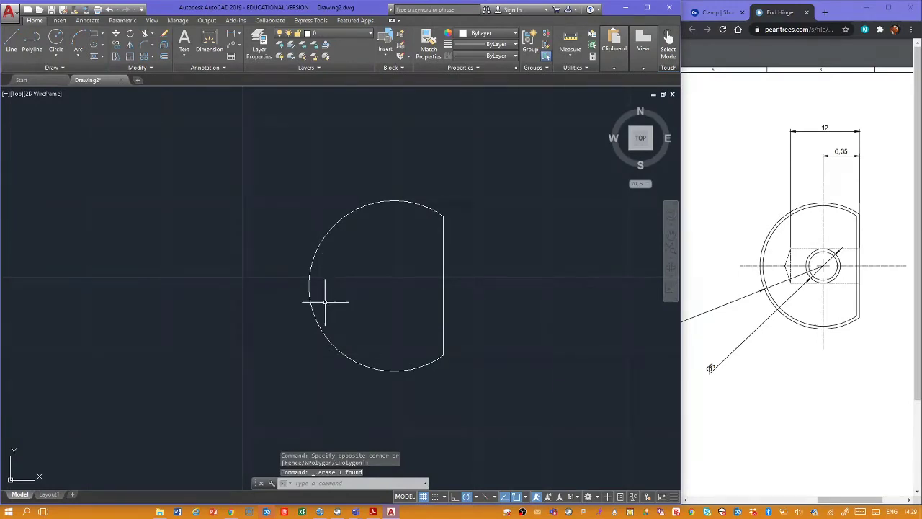
{"action": "middle_click_drag", "start_coordinate": [323, 299], "coordinate": [445, 298]}
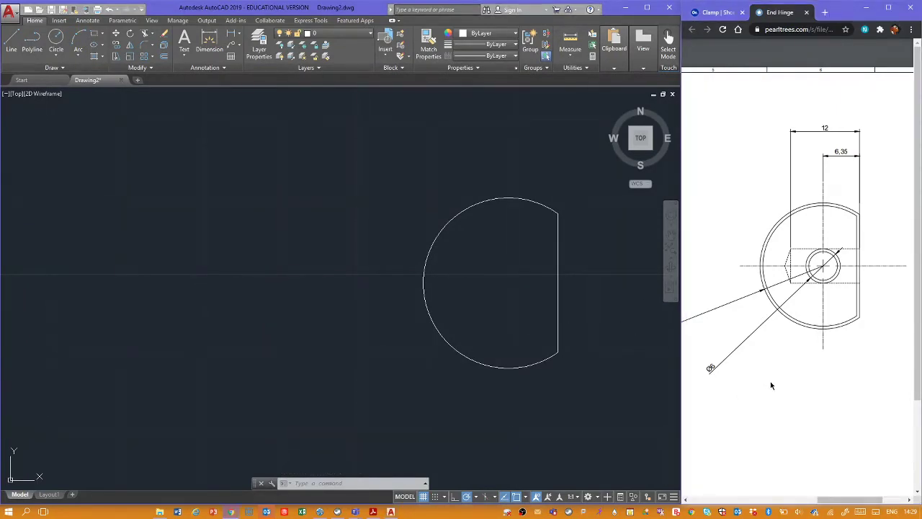
Step: Switch to the Onshape Clamp document, show the Threaded Hinge in the Long Arm assembly and inspect it
{"action": "left_click", "coordinate": [716, 13]}
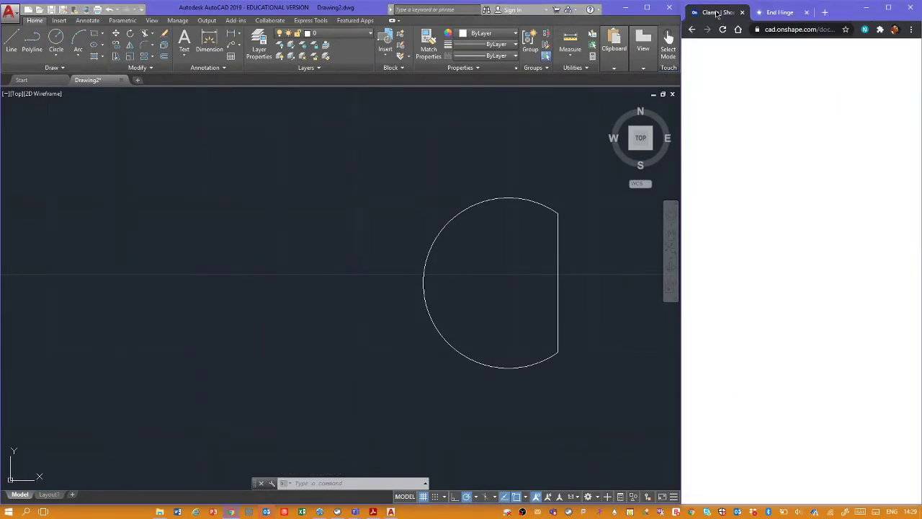
{"action": "left_click", "coordinate": [891, 7]}
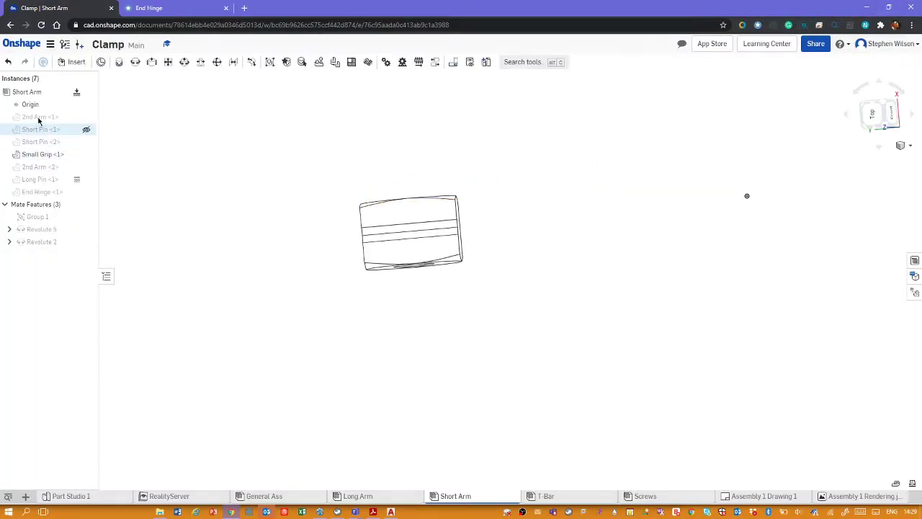
{"action": "left_click", "coordinate": [358, 495]}
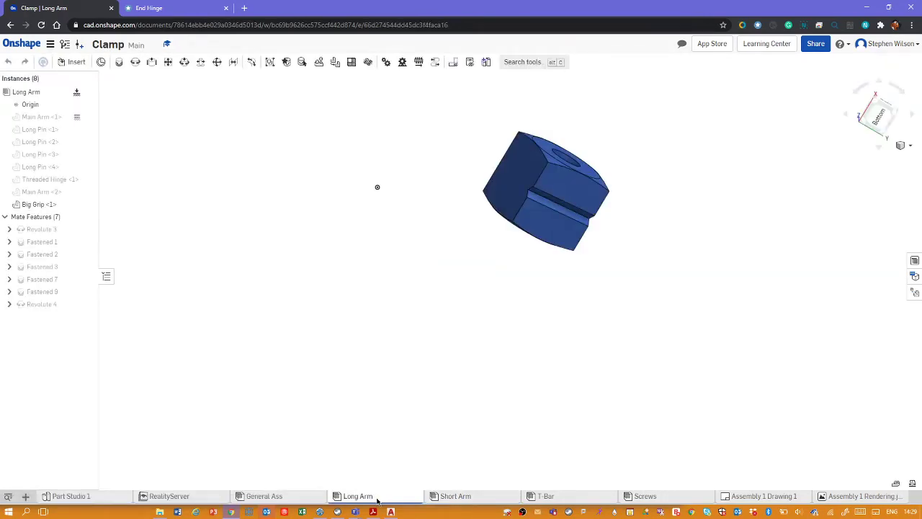
{"action": "left_click", "coordinate": [86, 179]}
{"action": "right_click_drag", "start_coordinate": [348, 290], "coordinate": [405, 415]}
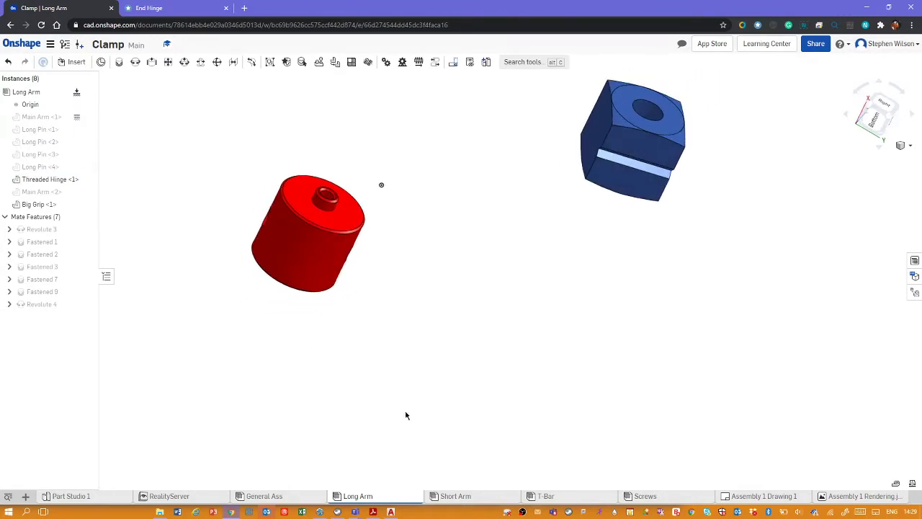
Step: In the Short Arm assembly, show the End Hinge and hide the Small Grip, leaving the Long Pin hidden
{"action": "left_click", "coordinate": [450, 498]}
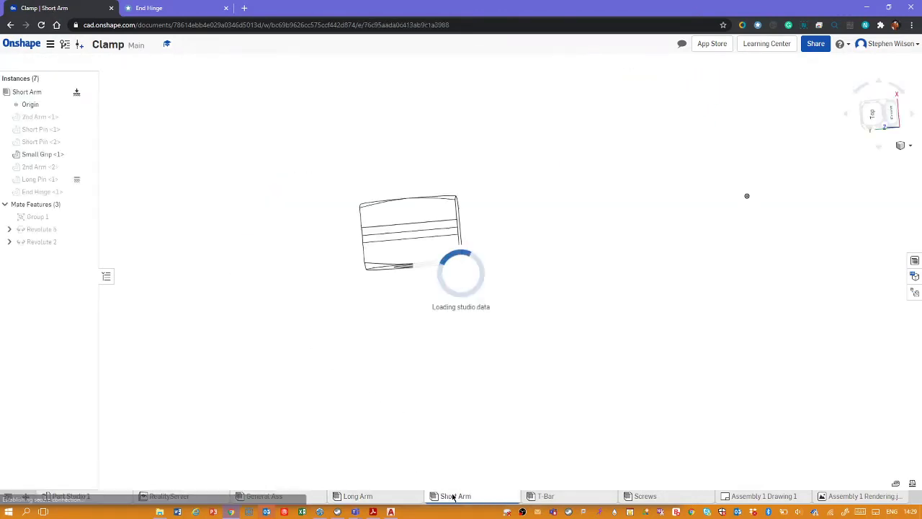
{"action": "left_click", "coordinate": [86, 192]}
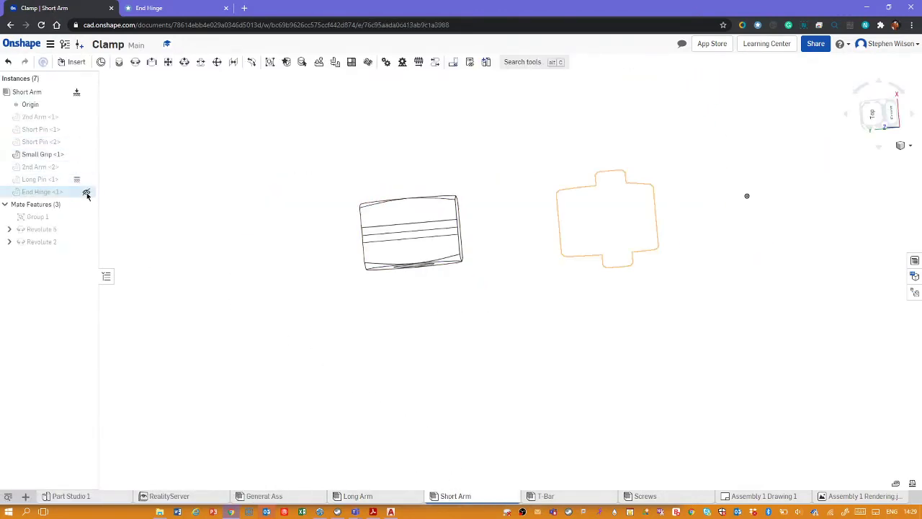
{"action": "left_click", "coordinate": [87, 178]}
{"action": "left_click", "coordinate": [87, 178]}
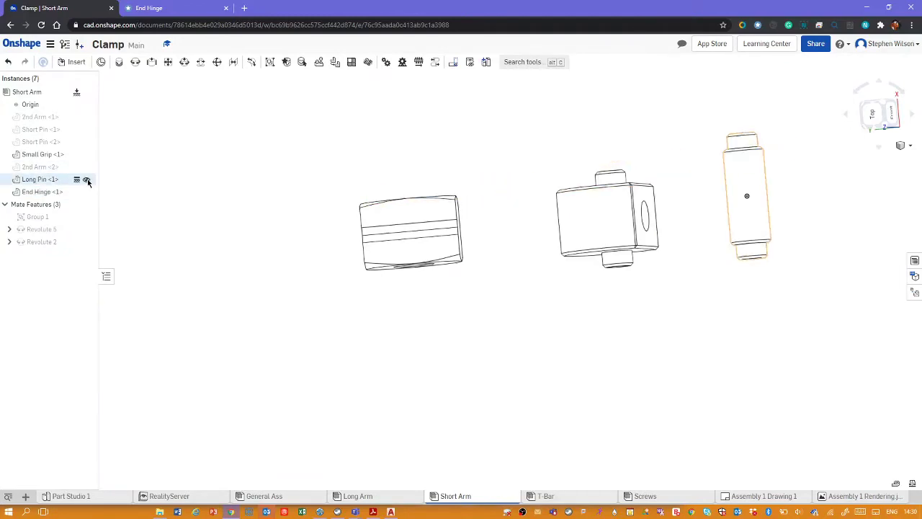
{"action": "left_click", "coordinate": [87, 154]}
{"action": "right_click_drag", "start_coordinate": [330, 249], "coordinate": [330, 252]}
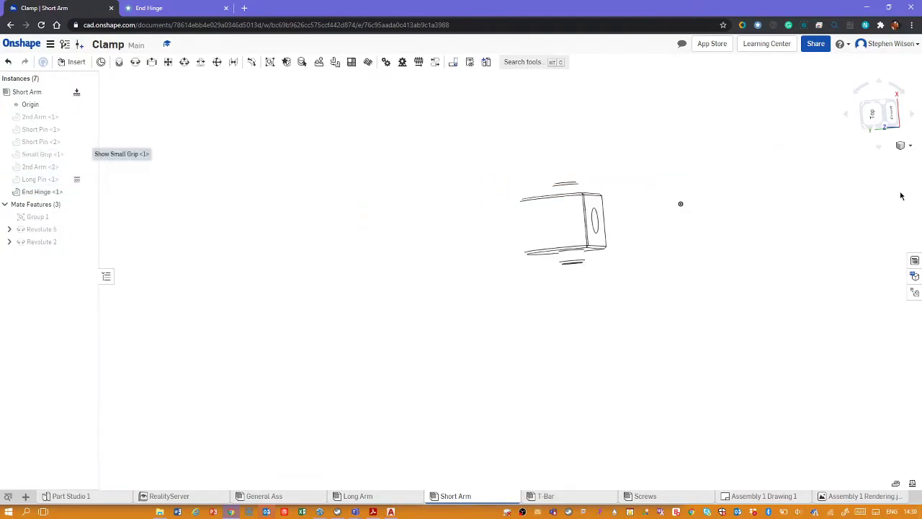
Step: Set the display style to Shaded and orbit the End Hinge to examine its flat face, hole and side pins
{"action": "left_click", "coordinate": [911, 148]}
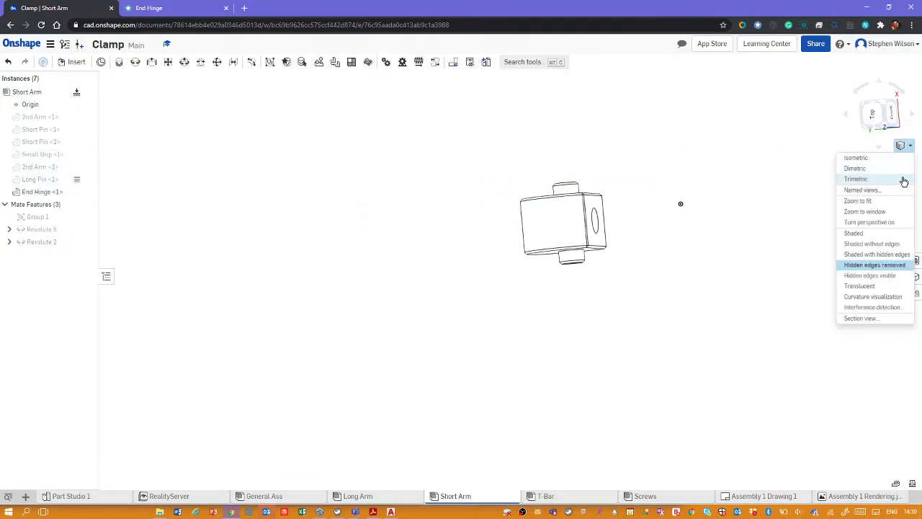
{"action": "left_click", "coordinate": [891, 235]}
{"action": "right_click_drag", "start_coordinate": [673, 217], "coordinate": [438, 292]}
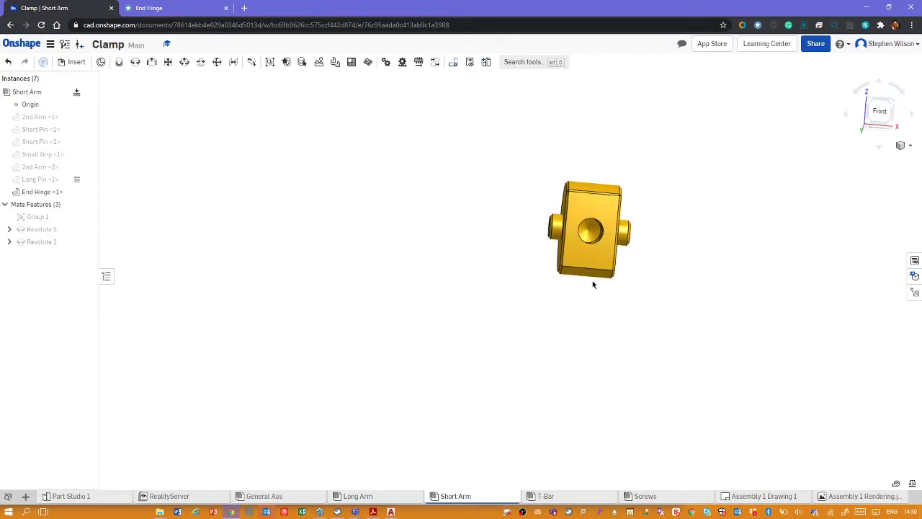
Step: Square up the End Hinge's front view, then place the browser beside AutoCAD with the End Hinge PDF drawing displayed
{"action": "mouse_move", "coordinate": [459, 288]}
{"action": "right_mouse_down"}
{"action": "mouse_move", "coordinate": [535, 292]}
{"action": "mouse_move", "coordinate": [464, 293]}
{"action": "right_mouse_up"}
{"action": "key", "text": "alt+Tab"}
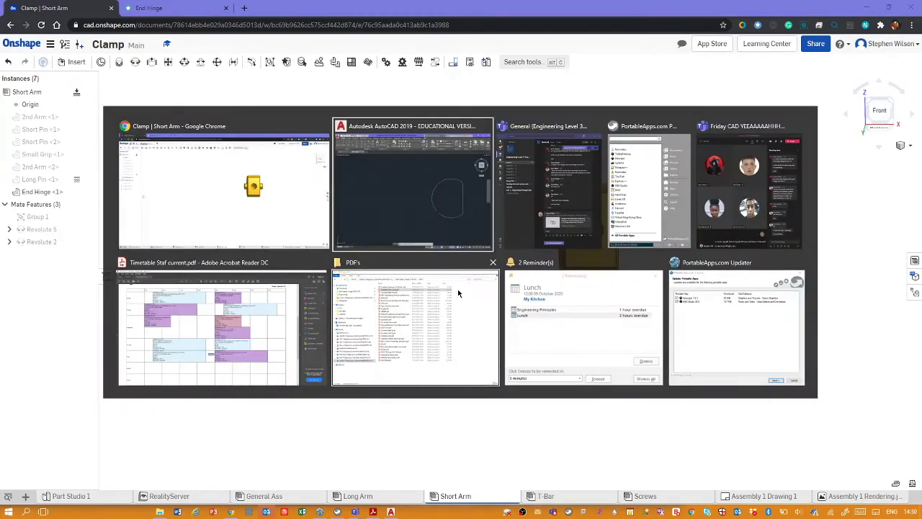
{"action": "key", "text": "alt+Tab"}
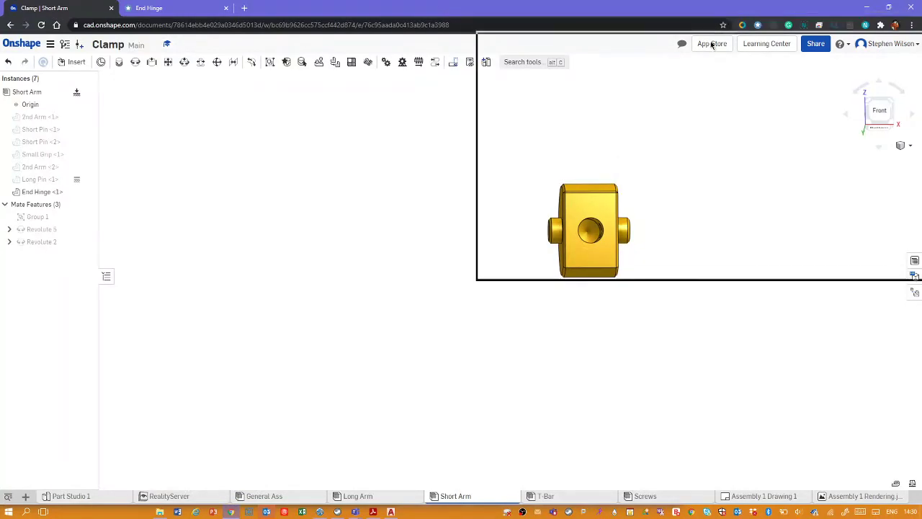
{"action": "left_click_drag", "start_coordinate": [712, 45], "coordinate": [921, 94]}
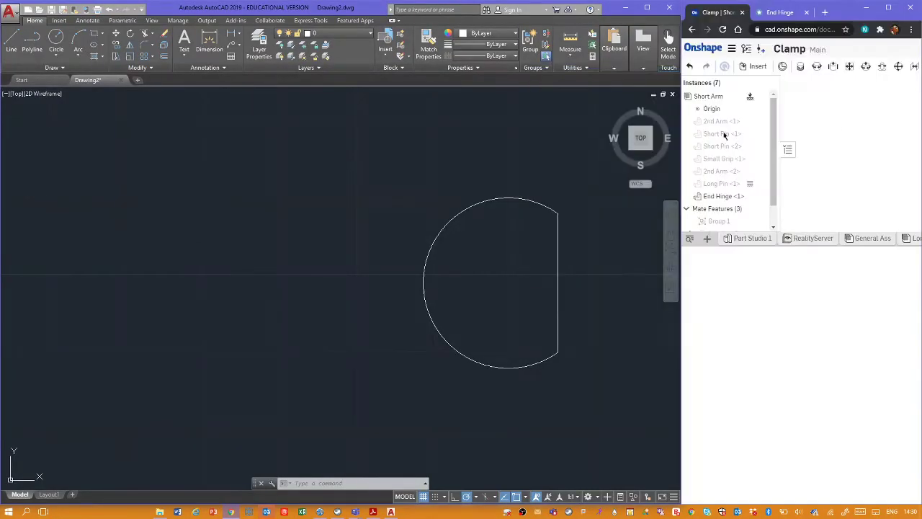
{"action": "left_click", "coordinate": [780, 13]}
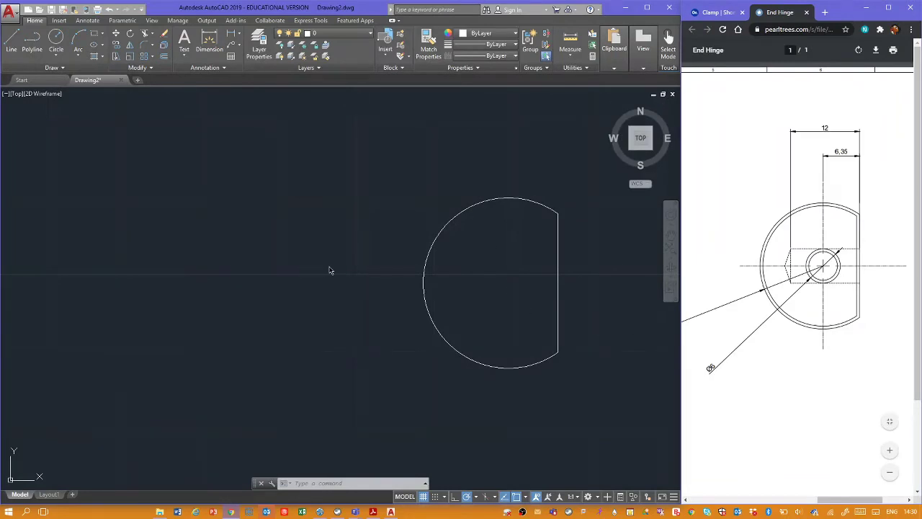
Step: On the Construction layer, draw a horizontal line leftward from the top quadrant of the flat-sided circle
{"action": "left_click", "coordinate": [326, 34]}
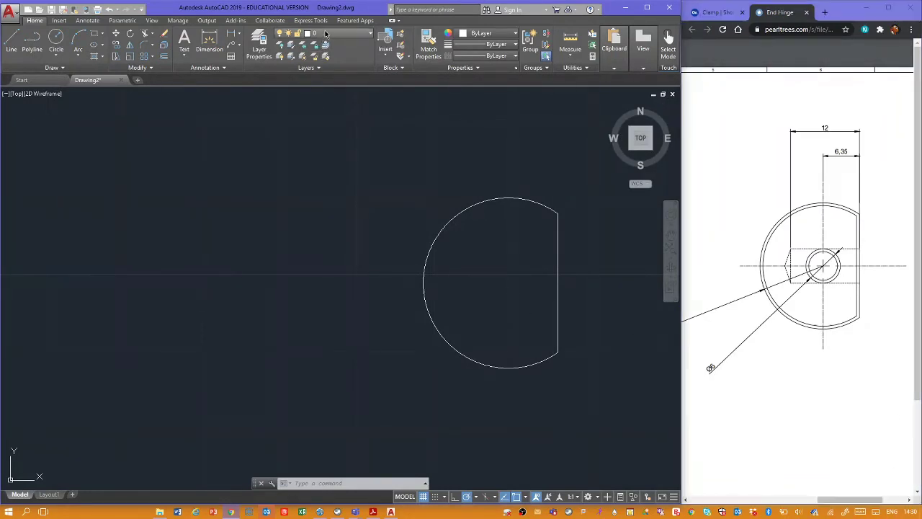
{"action": "left_click", "coordinate": [326, 35]}
{"action": "left_click", "coordinate": [329, 84]}
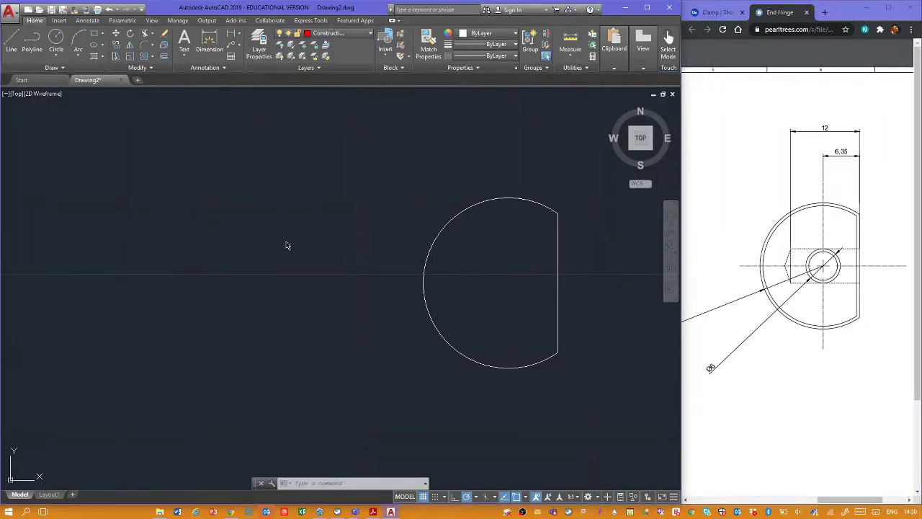
{"action": "type", "text": "l"}
{"action": "key", "text": "Return"}
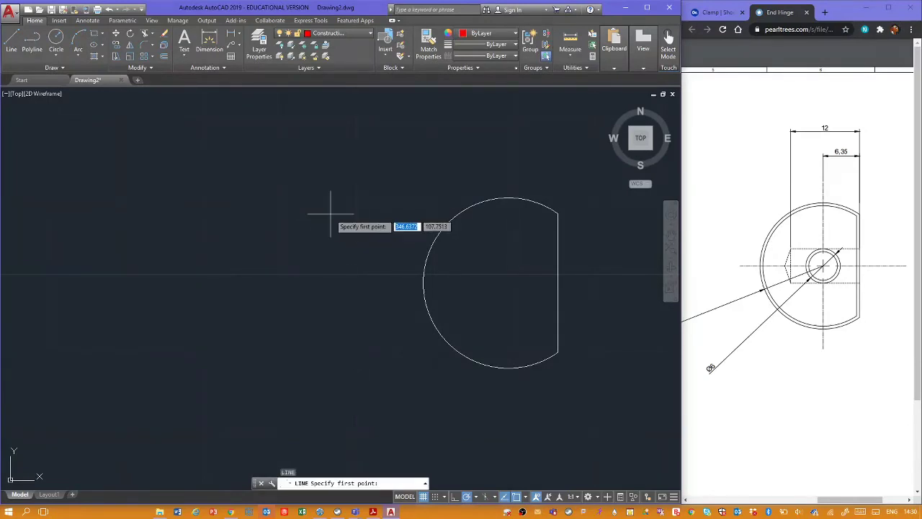
{"action": "right_click", "coordinate": [331, 214], "text": "shift"}
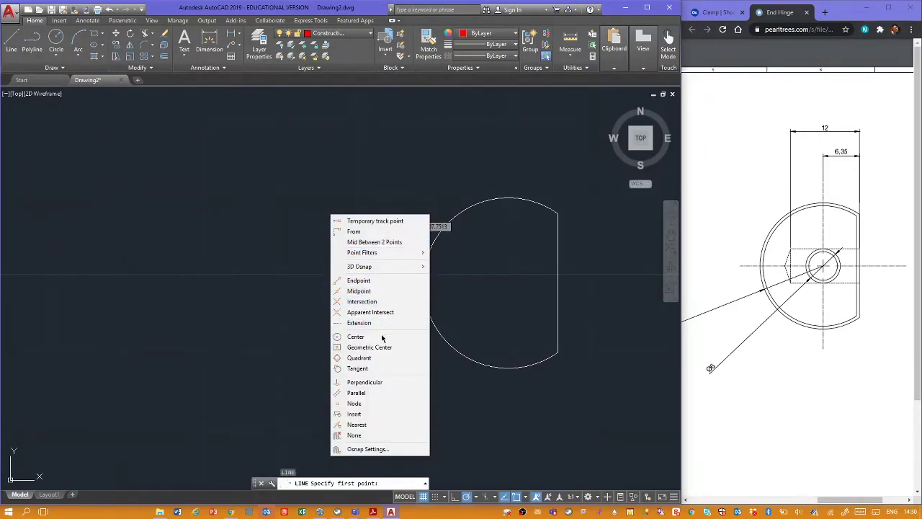
{"action": "left_click", "coordinate": [382, 357]}
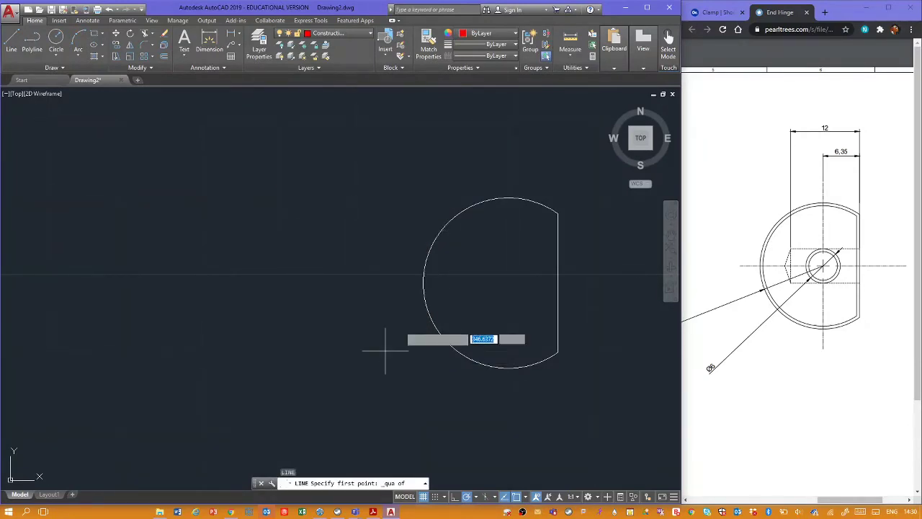
{"action": "left_click", "coordinate": [508, 197]}
{"action": "left_click", "coordinate": [167, 198]}
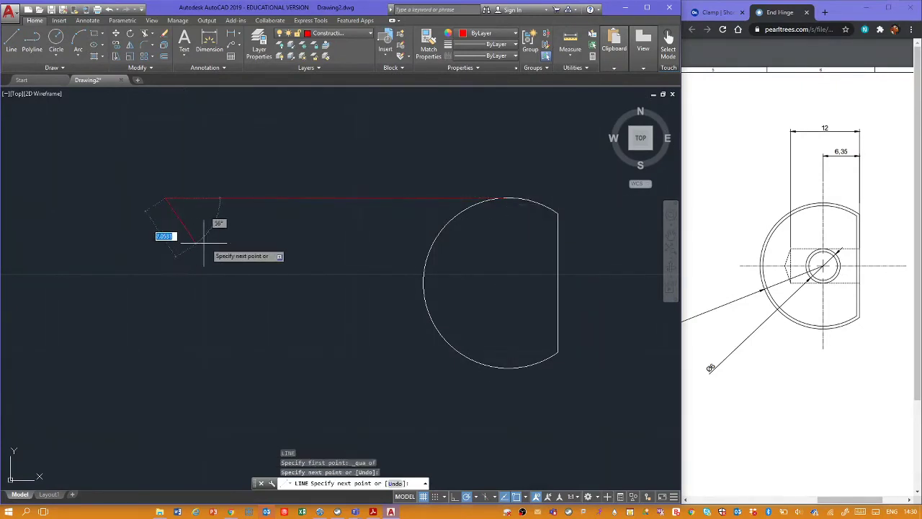
{"action": "key", "text": "Escape"}
{"action": "key", "text": "Escape"}
{"action": "key", "text": "Escape"}
Step: Draw a second horizontal construction line leftward from the circle's bottom quadrant, matching the upper line's extent
{"action": "key", "text": "Return"}
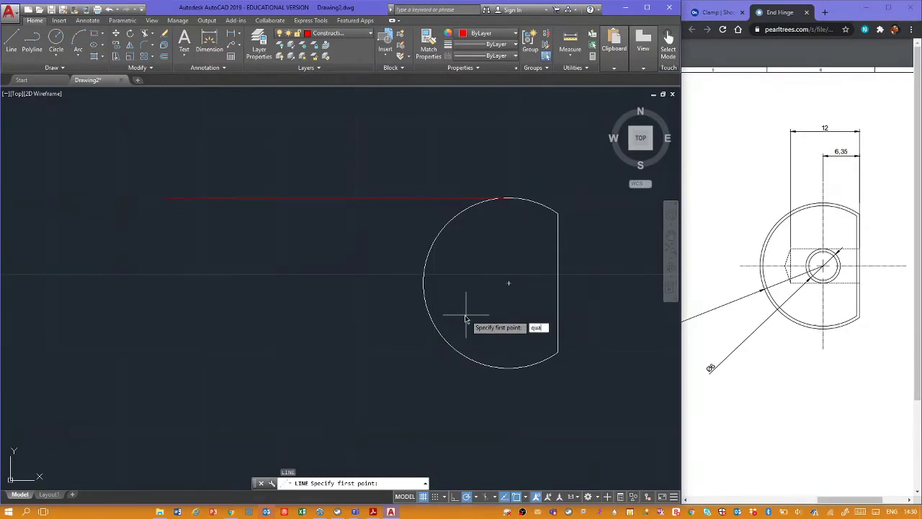
{"action": "type", "text": "quad"}
{"action": "key", "text": "Return"}
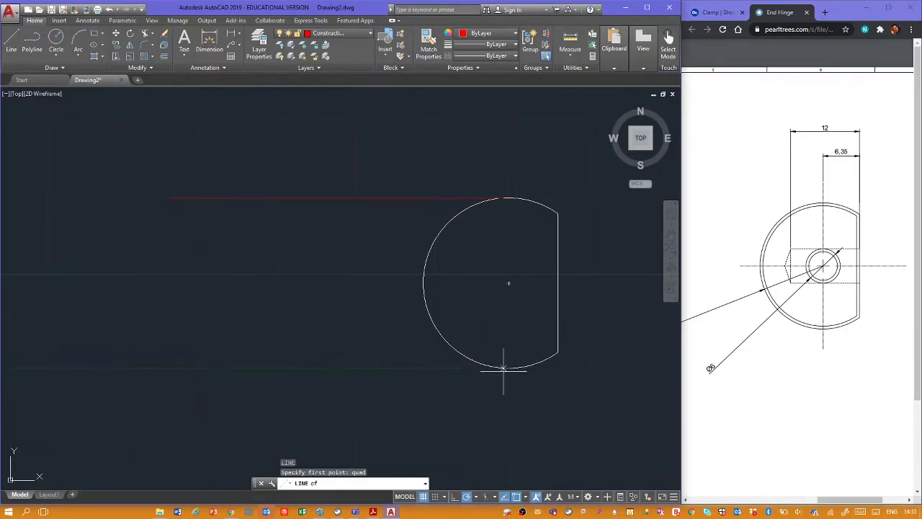
{"action": "left_click", "coordinate": [508, 368]}
{"action": "left_click", "coordinate": [161, 368]}
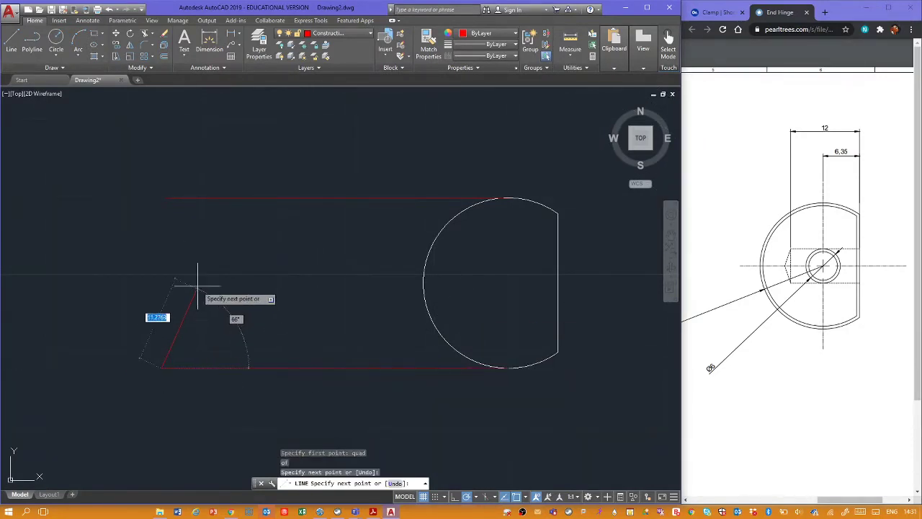
{"action": "key", "text": "Escape"}
{"action": "key", "text": "Escape"}
{"action": "key", "text": "Escape"}
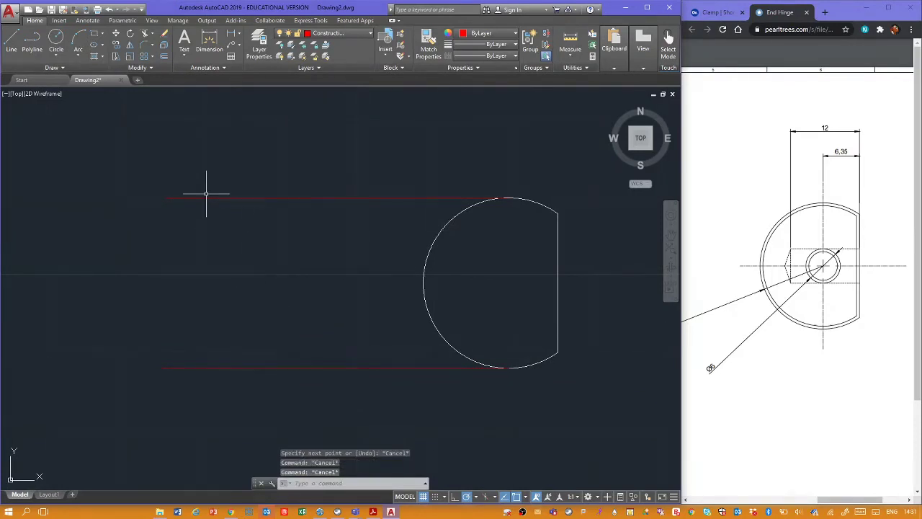
Step: Draw a vertical construction line crossing both horizontal lines near their left ends
{"action": "type", "text": "l"}
{"action": "key", "text": "Return"}
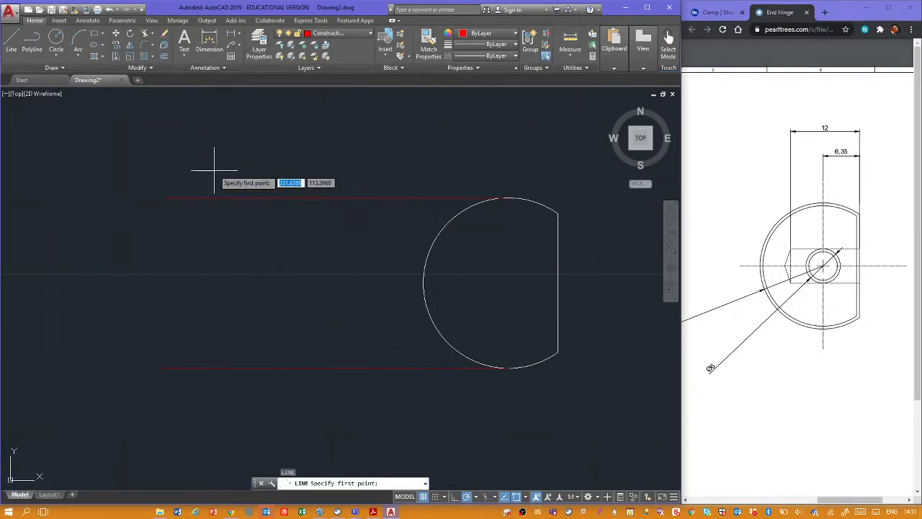
{"action": "left_click", "coordinate": [222, 199]}
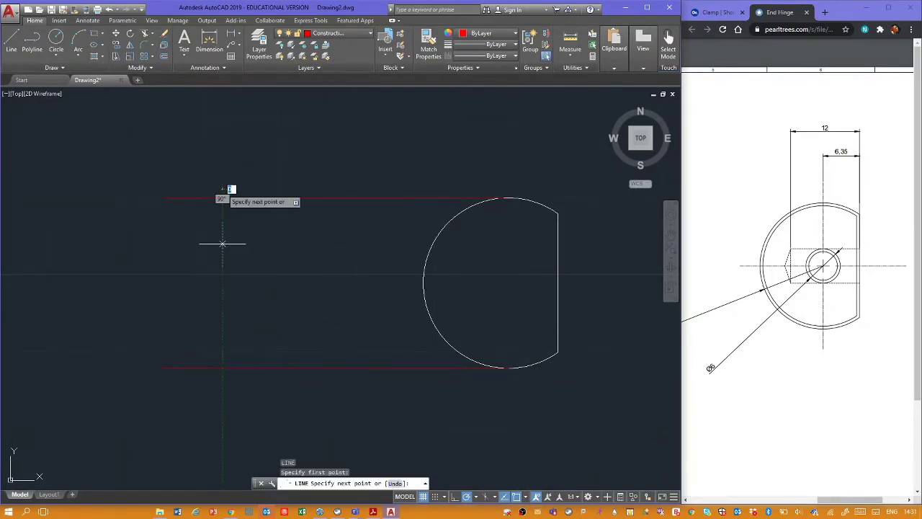
{"action": "left_click", "coordinate": [222, 382]}
{"action": "key", "text": "Escape"}
{"action": "key", "text": "Escape"}
{"action": "key", "text": "Escape"}
Step: Check the hinge's overall width on the PDF's front view and offset the vertical construction line 19 mm towards the circle
{"action": "middle_click", "coordinate": [724, 277]}
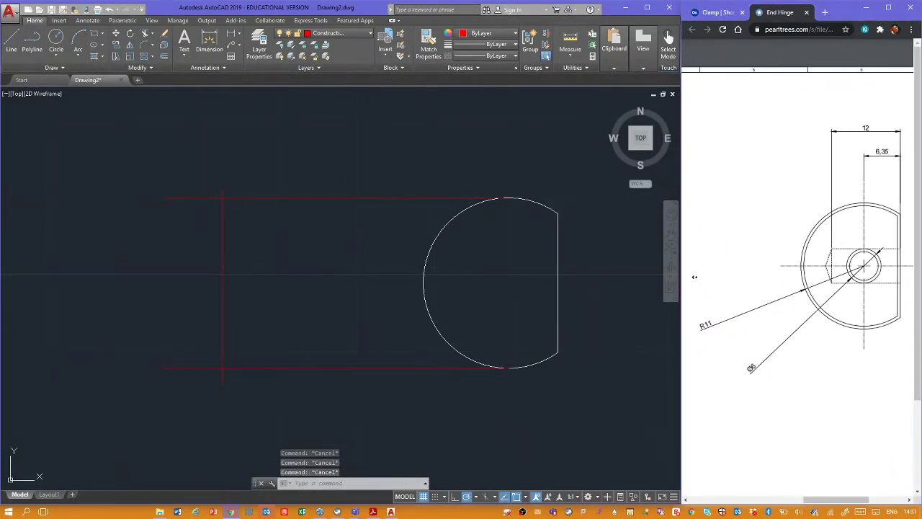
{"action": "middle_click", "coordinate": [692, 277]}
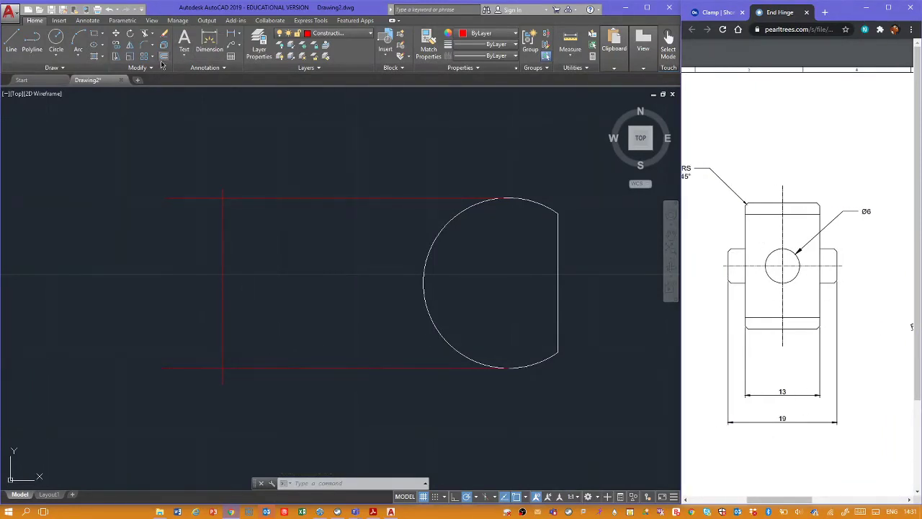
{"action": "key", "text": "Escape"}
{"action": "key", "text": "Escape"}
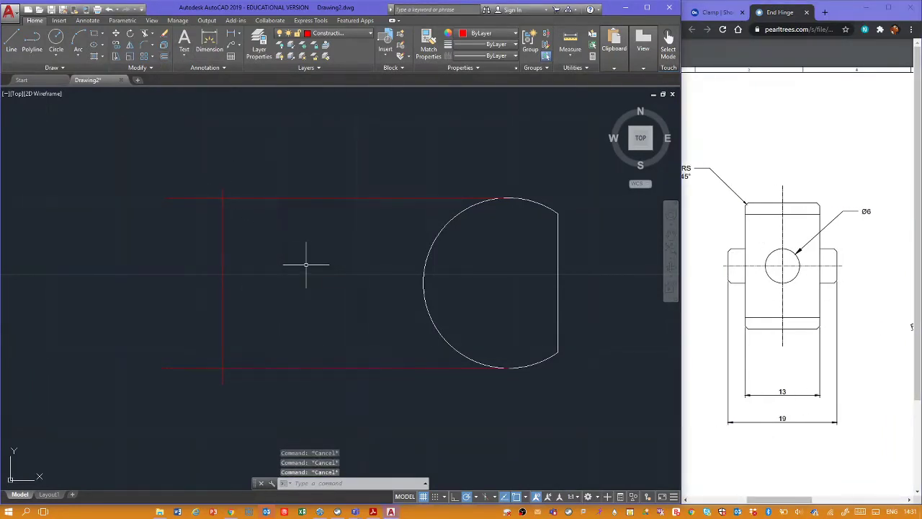
{"action": "type", "text": "o"}
{"action": "key", "text": "Return"}
{"action": "type", "text": "19"}
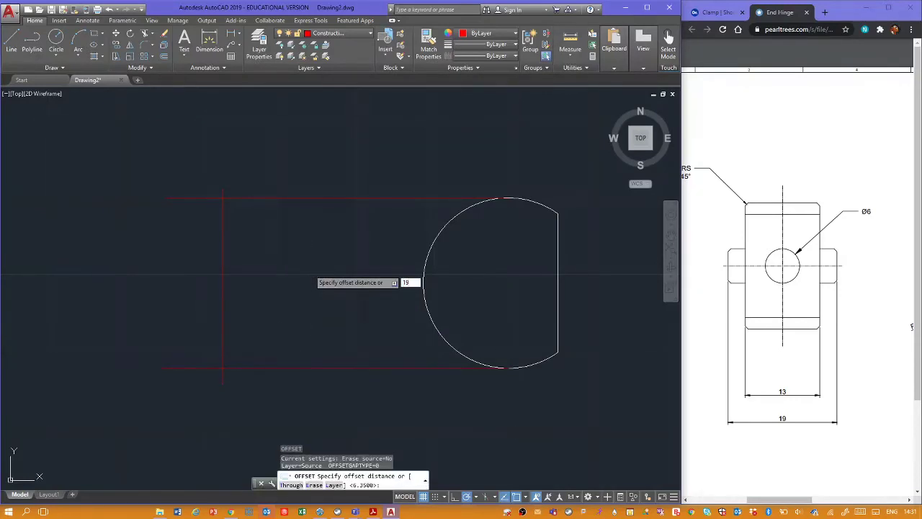
{"action": "key", "text": "Return"}
{"action": "left_click", "coordinate": [221, 270]}
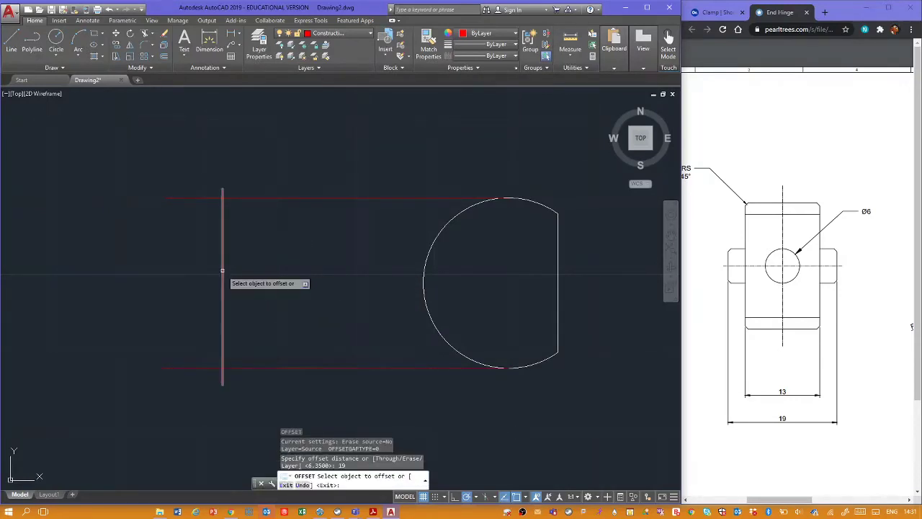
{"action": "left_click", "coordinate": [291, 276]}
{"action": "key", "text": "Escape"}
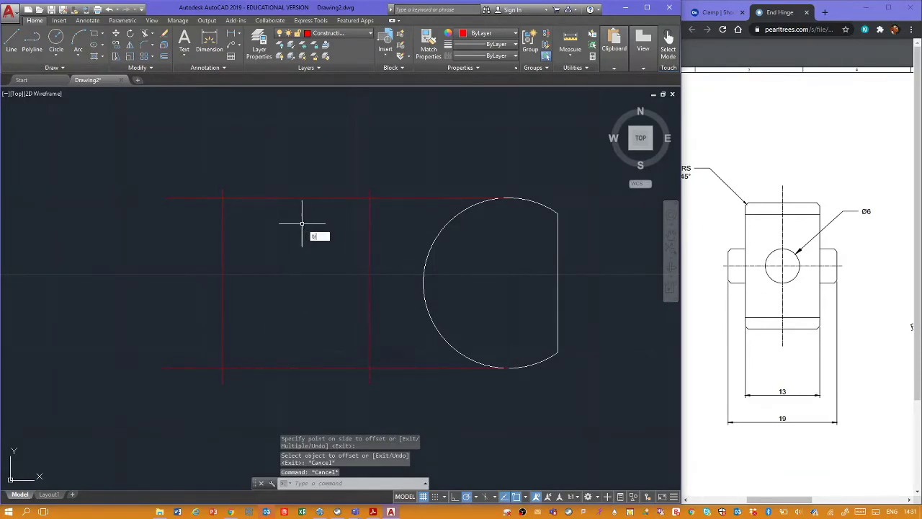
Step: Trim both horizontal construction lines back to the two vertical lines on either side
{"action": "type", "text": "r"}
{"action": "key", "text": "Return"}
{"action": "left_click", "coordinate": [382, 175]}
{"action": "left_click", "coordinate": [123, 405]}
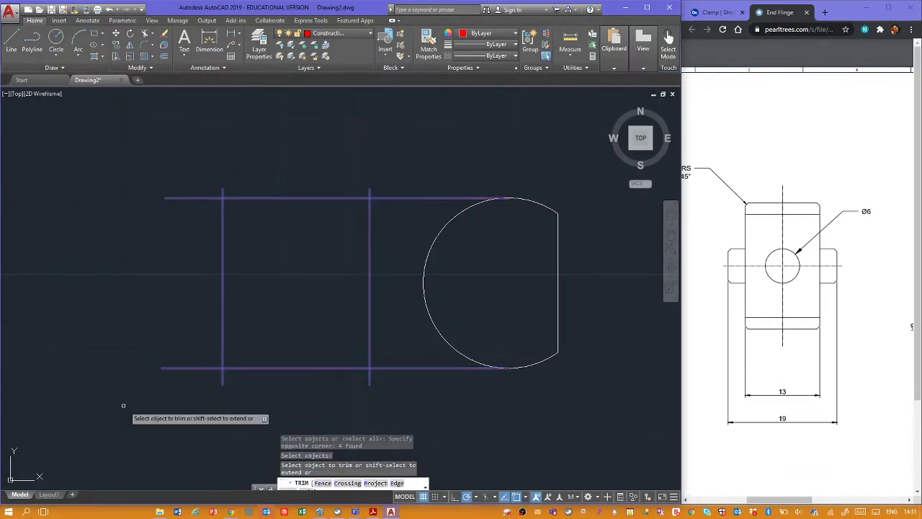
{"action": "left_click", "coordinate": [193, 160]}
{"action": "left_click", "coordinate": [137, 436]}
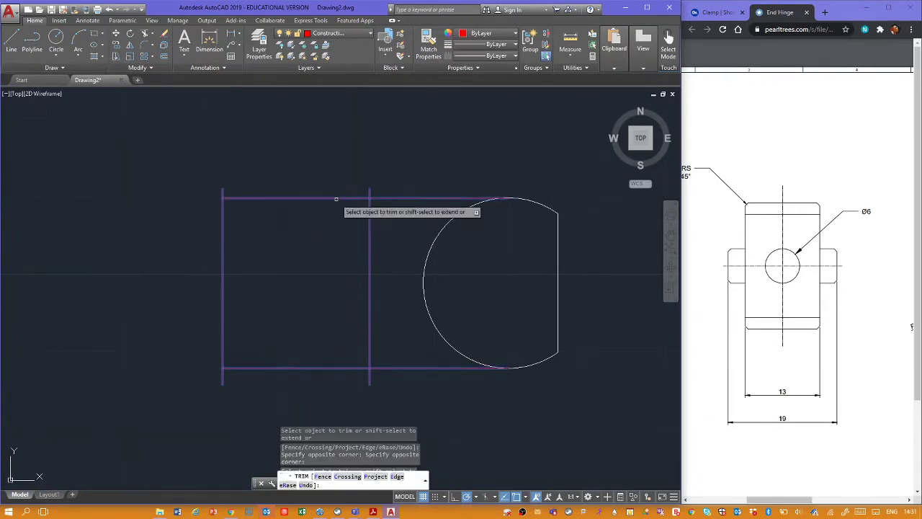
{"action": "left_click", "coordinate": [404, 186]}
{"action": "left_click", "coordinate": [388, 386]}
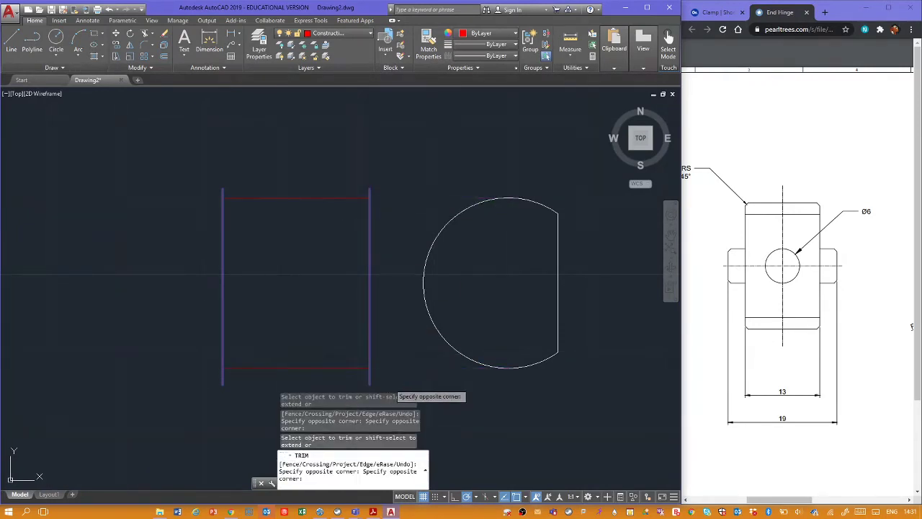
Step: Trim the overhanging ends of the two vertical lines to close the front view's rectangle
{"action": "left_click", "coordinate": [369, 191]}
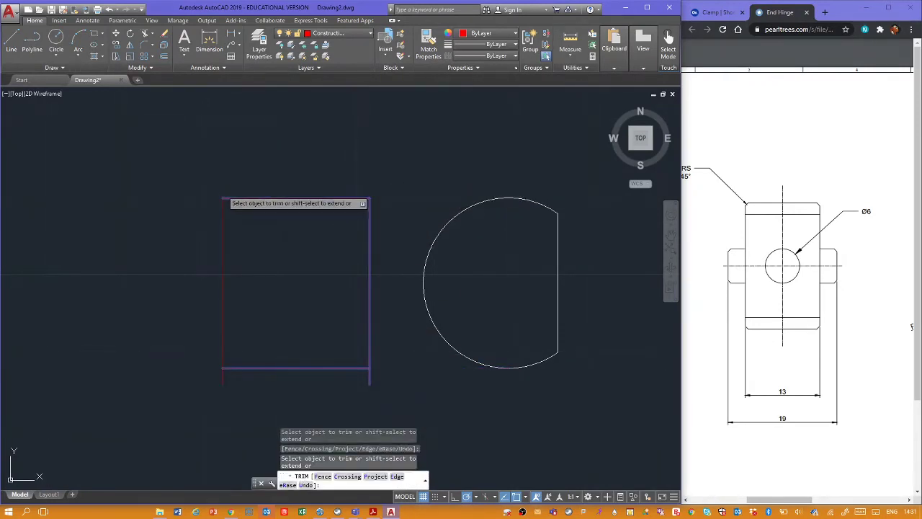
{"action": "left_click", "coordinate": [400, 406]}
{"action": "left_click", "coordinate": [203, 375]}
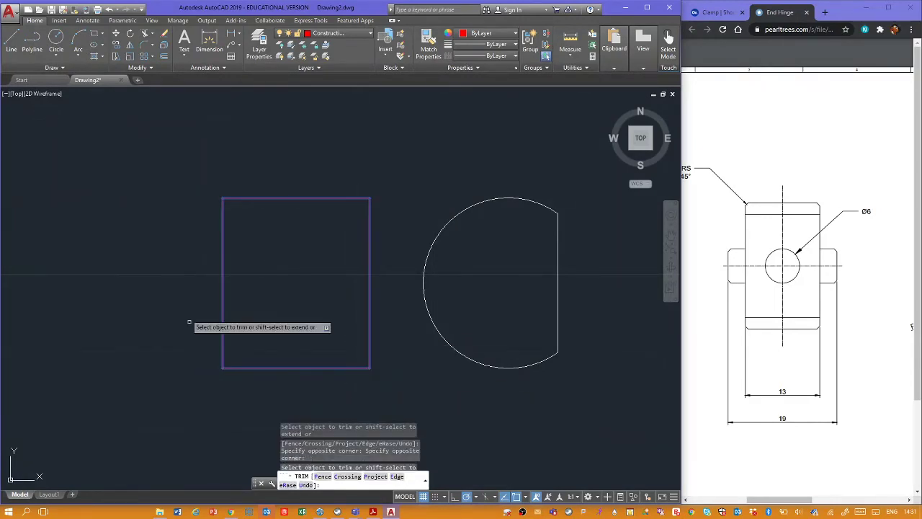
{"action": "key", "text": "Escape"}
{"action": "key", "text": "Escape"}
{"action": "key", "text": "Escape"}
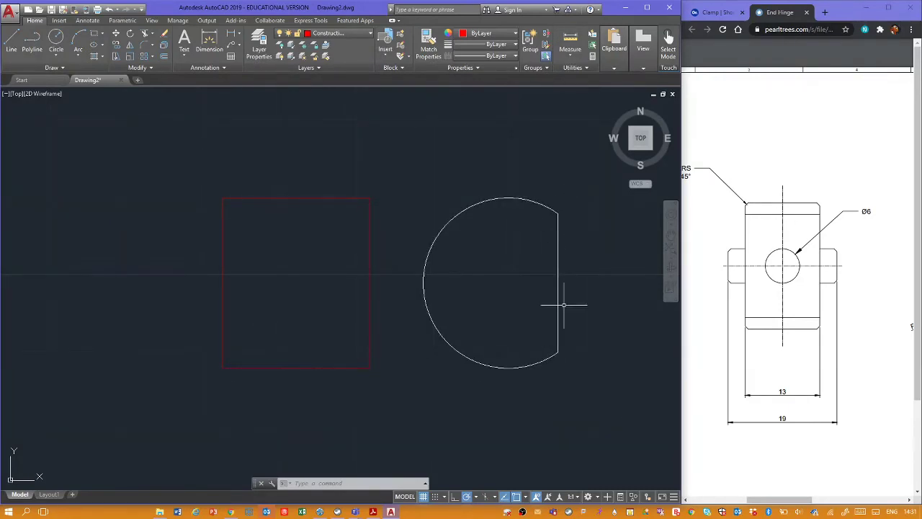
Step: Project a horizontal construction line from the upper corner of the circle's flat to just beyond the rectangle's far side
{"action": "type", "text": "l"}
{"action": "key", "text": "Return"}
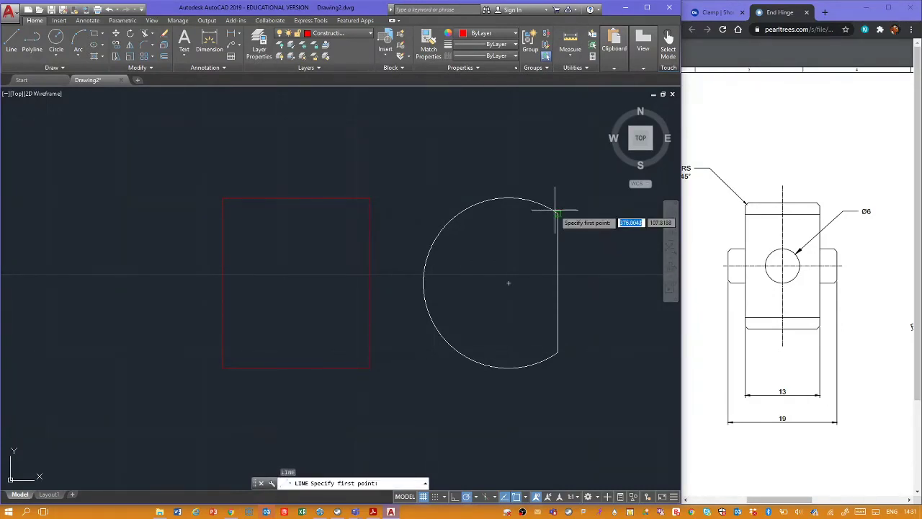
{"action": "left_click", "coordinate": [555, 212]}
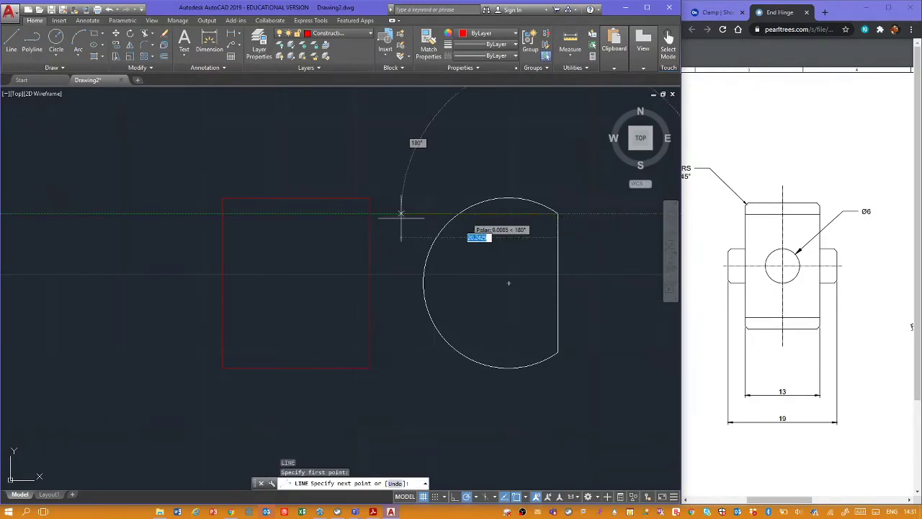
{"action": "left_click", "coordinate": [205, 232]}
{"action": "key", "text": "Return"}
Step: Project a horizontal construction line from the lower corner of the circle's flat to the rectangle's far side
{"action": "key", "text": "Return"}
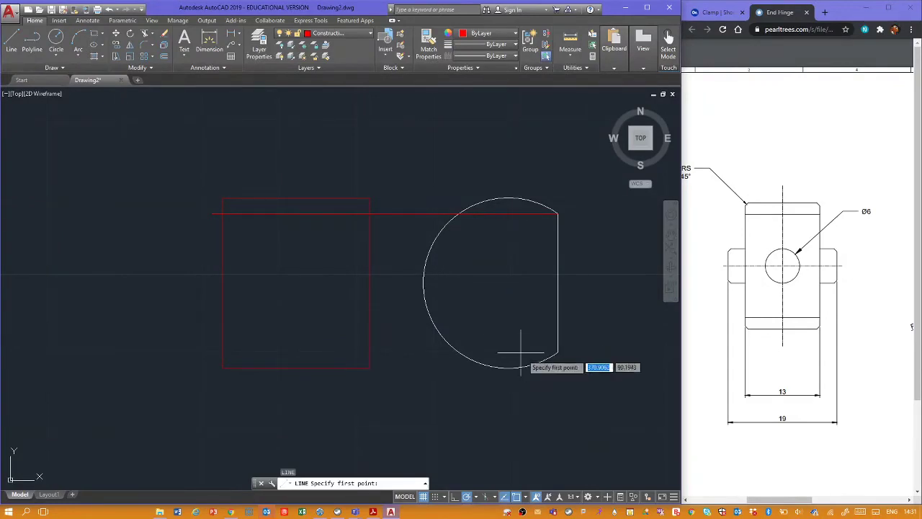
{"action": "left_click", "coordinate": [555, 352]}
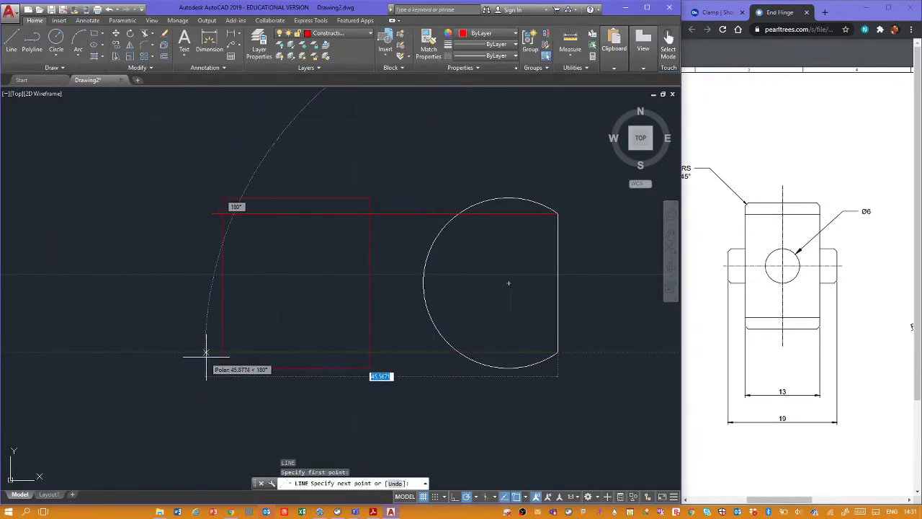
{"action": "left_click", "coordinate": [223, 353]}
{"action": "key", "text": "Escape"}
{"action": "key", "text": "Escape"}
{"action": "key", "text": "Escape"}
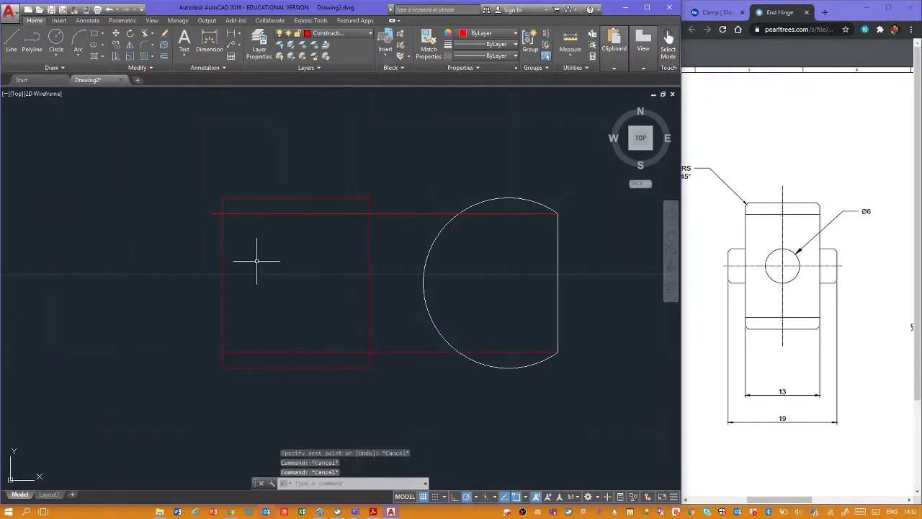
Step: Trim away both projected construction lines between the front view's rectangle and the circular side view
{"action": "key", "text": "Escape"}
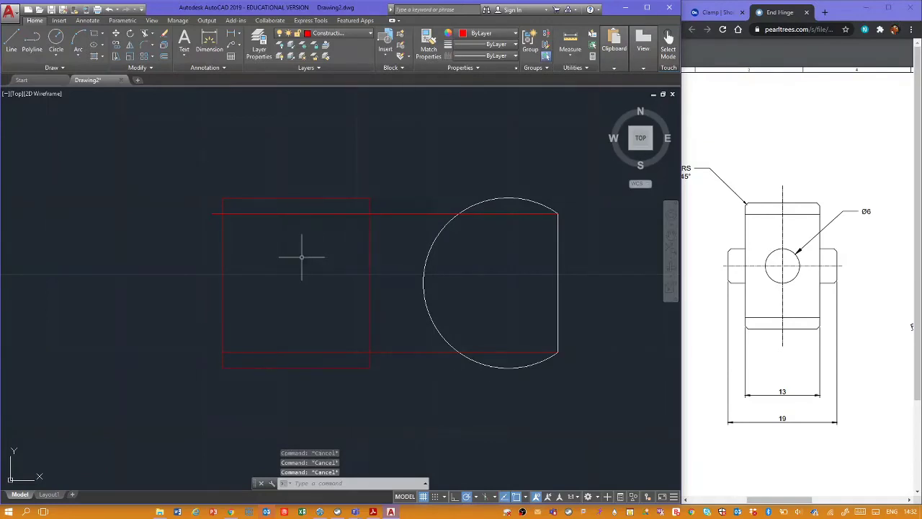
{"action": "type", "text": "ts or"}
{"action": "key", "text": "Return"}
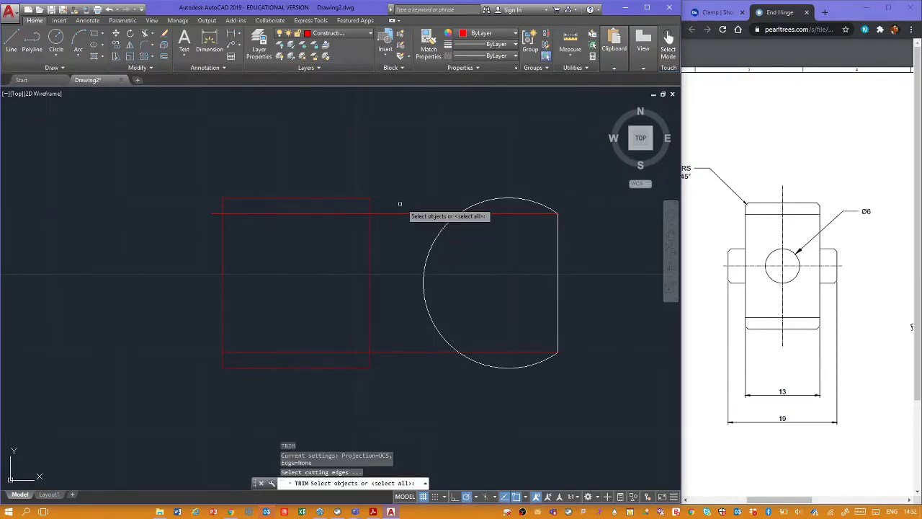
{"action": "left_click", "coordinate": [374, 186]}
{"action": "left_click", "coordinate": [167, 386]}
{"action": "key", "text": "Return"}
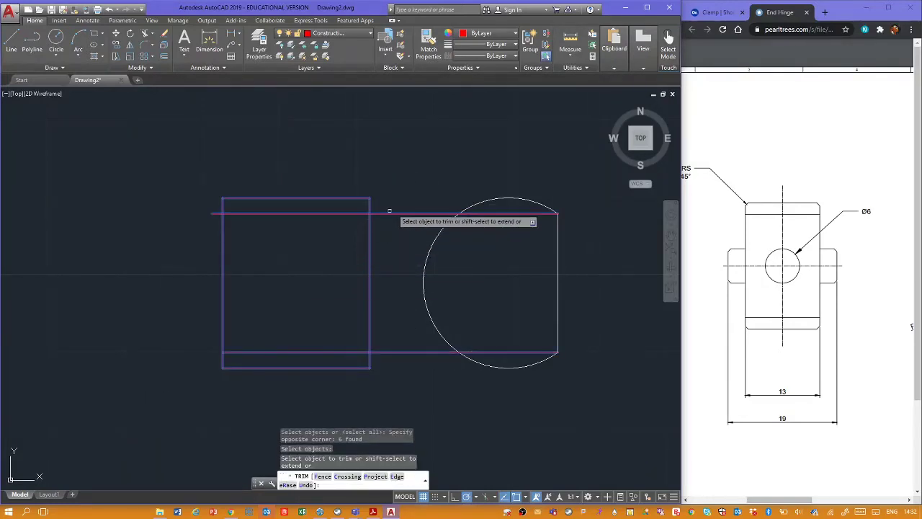
{"action": "left_click", "coordinate": [416, 190]}
{"action": "left_click", "coordinate": [396, 310]}
{"action": "key", "text": "Escape"}
{"action": "key", "text": "Escape"}
{"action": "key", "text": "Escape"}
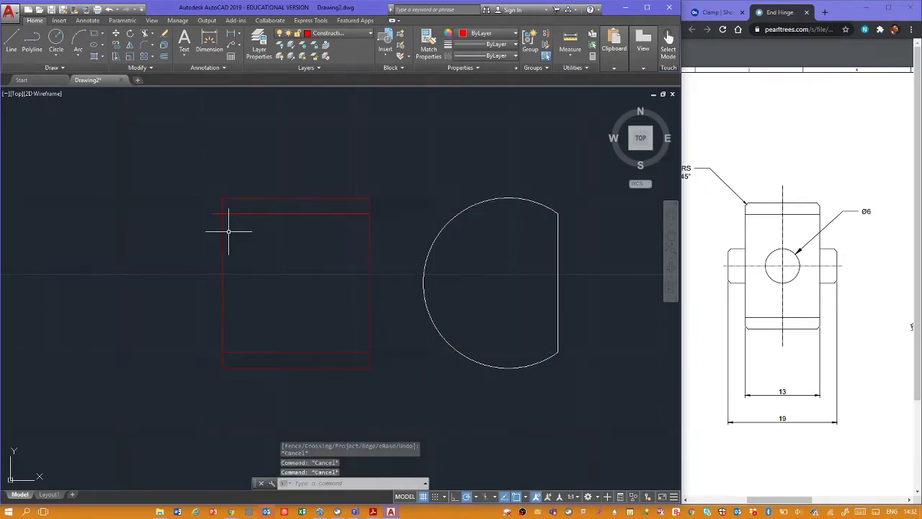
Step: Trim the upper projected line's overhang back to the rectangle's far vertical edge
{"action": "key", "text": "Return"}
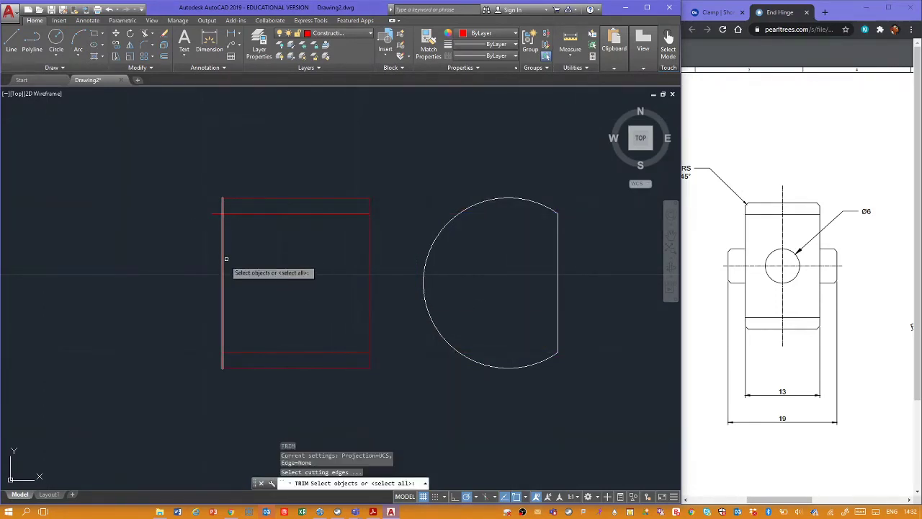
{"action": "left_click", "coordinate": [225, 264]}
{"action": "left_click", "coordinate": [212, 264]}
{"action": "key", "text": "Return"}
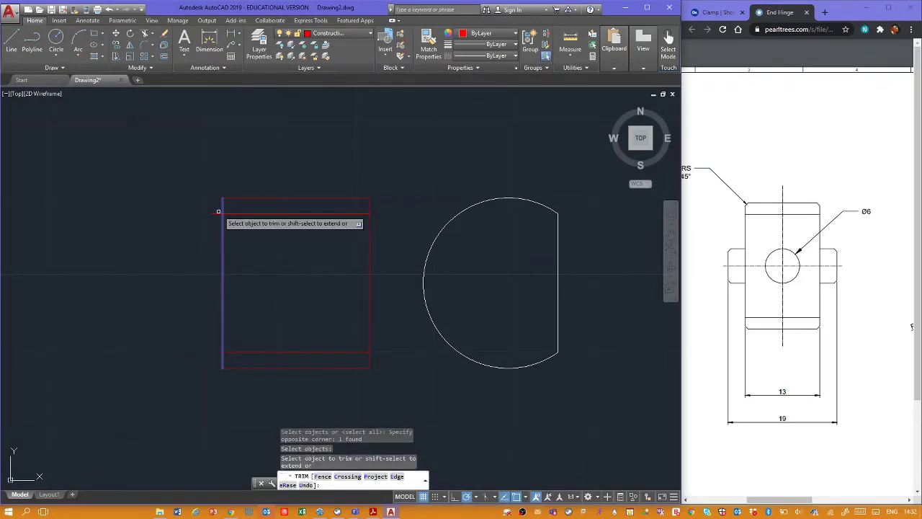
{"action": "left_click", "coordinate": [217, 214]}
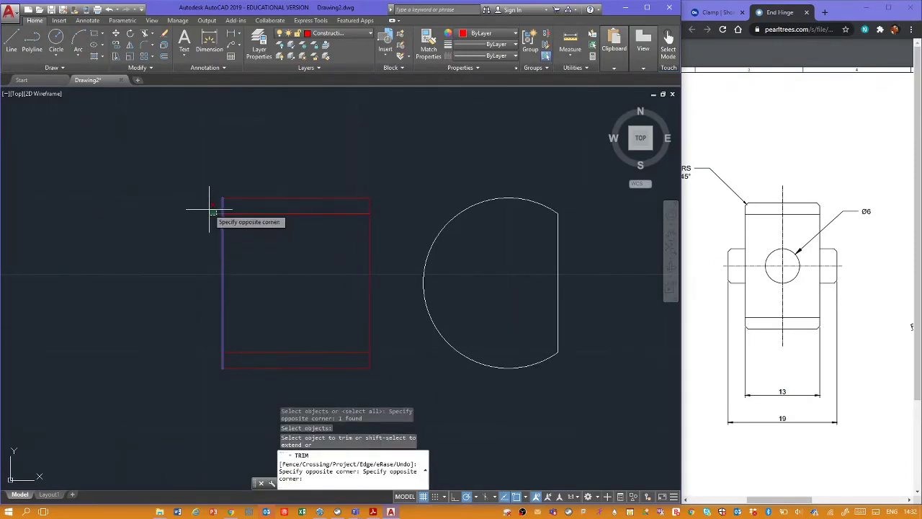
{"action": "left_click", "coordinate": [211, 207]}
{"action": "key", "text": "Escape"}
{"action": "key", "text": "Escape"}
{"action": "key", "text": "Escape"}
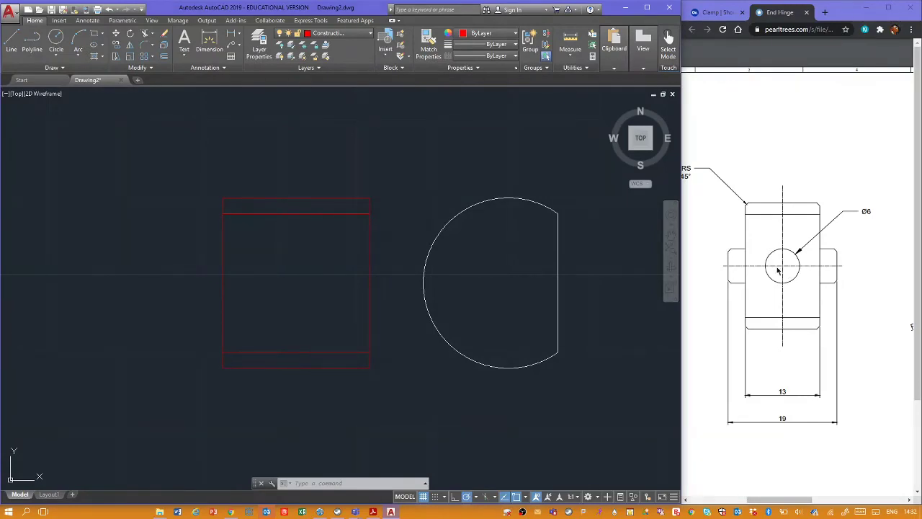
Step: Examine the front view's dimensions and chamfer note in the End Hinge PDF drawing
{"action": "left_click", "coordinate": [88, 20]}
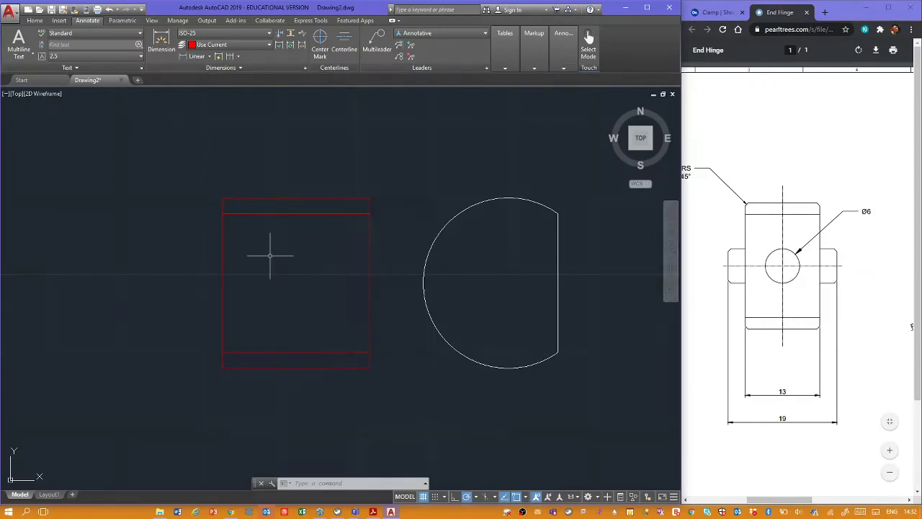
{"action": "scroll", "coordinate": [794, 336], "scroll_direction": "right", "scroll_amount": 6}
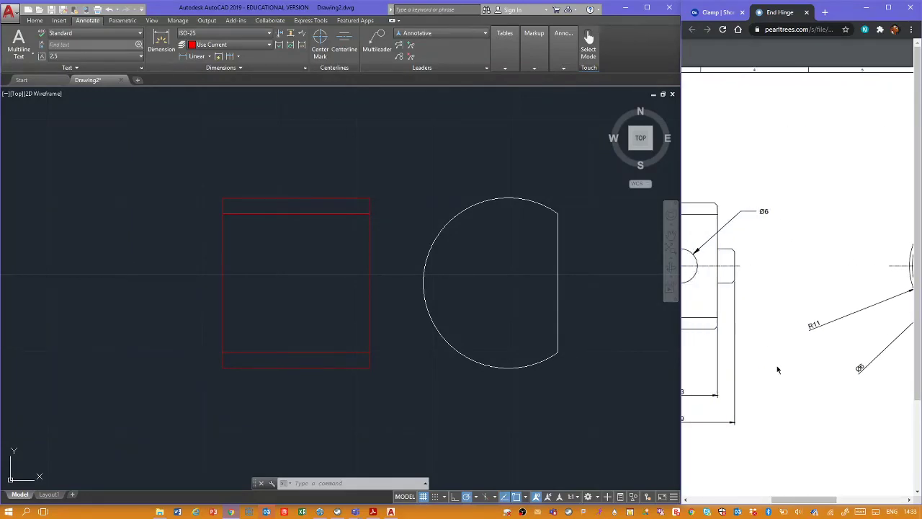
{"action": "middle_click", "coordinate": [777, 367]}
{"action": "middle_click", "coordinate": [763, 361]}
{"action": "middle_click", "coordinate": [792, 355]}
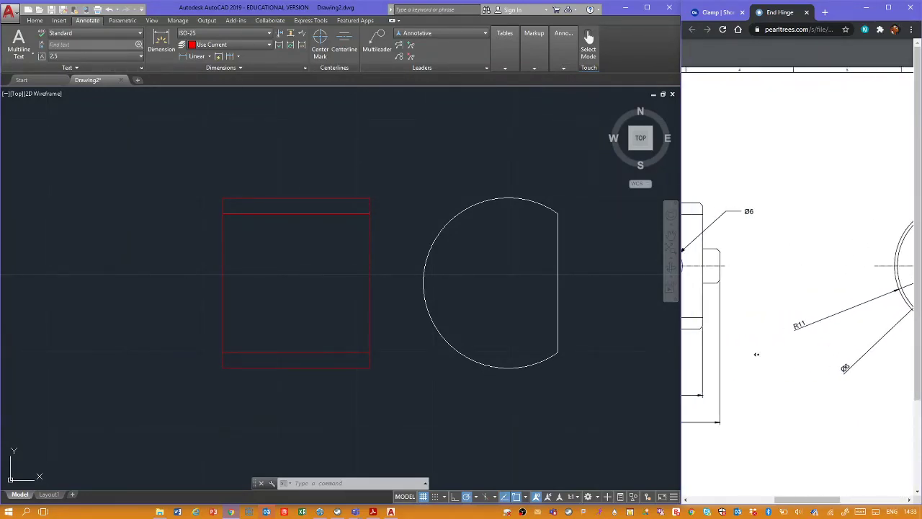
{"action": "middle_click", "coordinate": [756, 355]}
{"action": "left_click", "coordinate": [567, 397]}
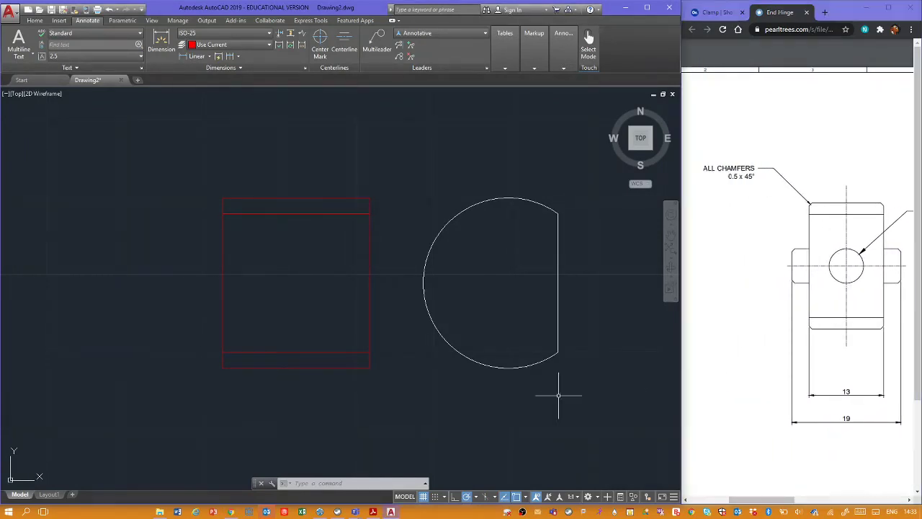
{"action": "left_click", "coordinate": [37, 21]}
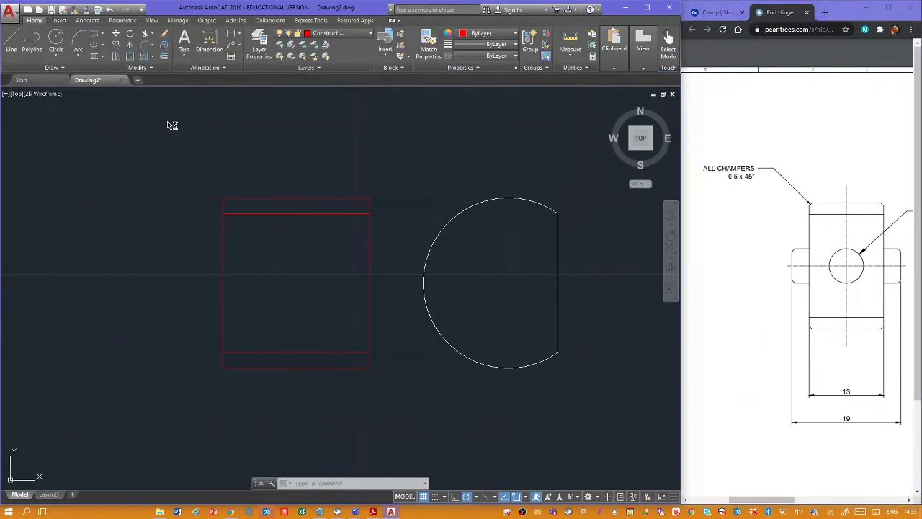
Step: Select all the front view's construction lines and open the list of layers for them
{"action": "key", "text": "Escape"}
{"action": "key", "text": "Escape"}
{"action": "left_click", "coordinate": [420, 160]}
{"action": "left_click", "coordinate": [151, 414]}
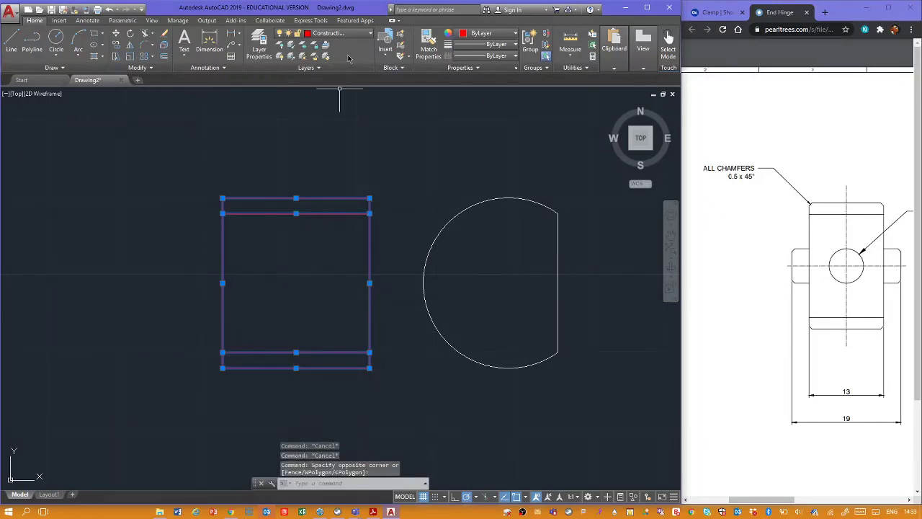
{"action": "left_click", "coordinate": [327, 33]}
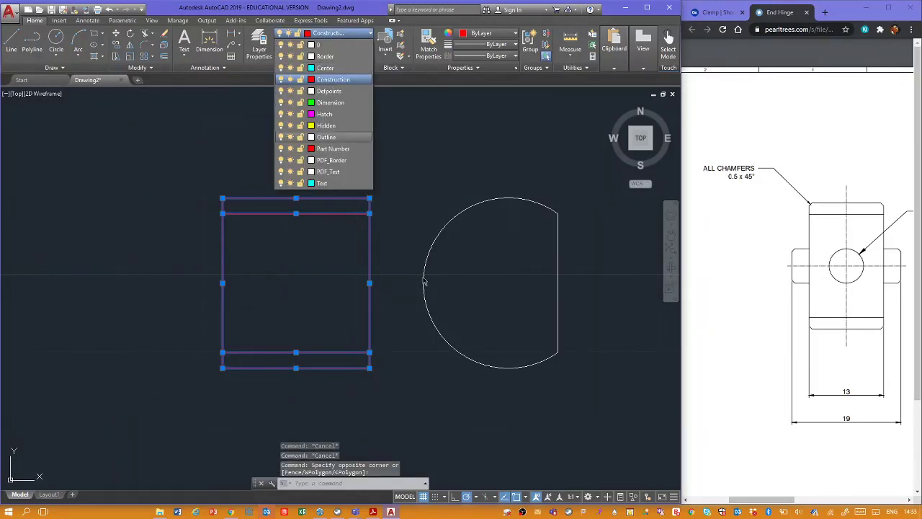
{"action": "right_click", "coordinate": [524, 512]}
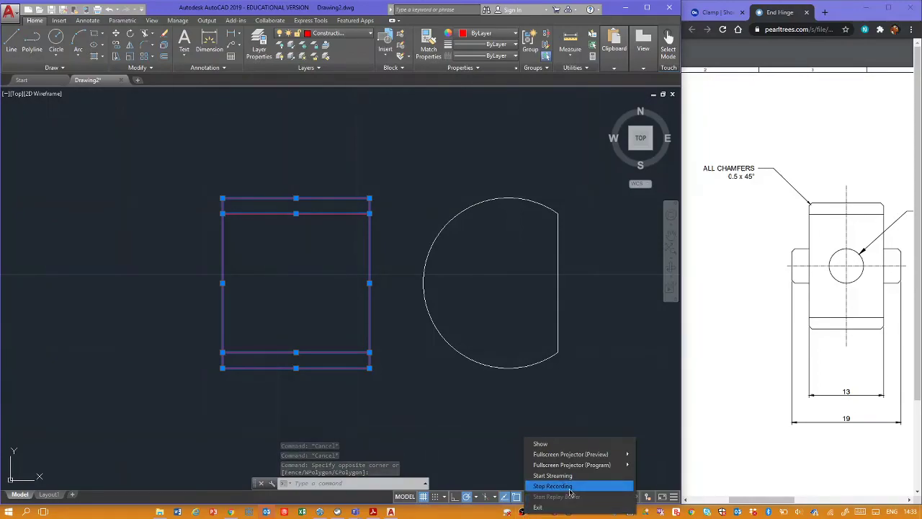